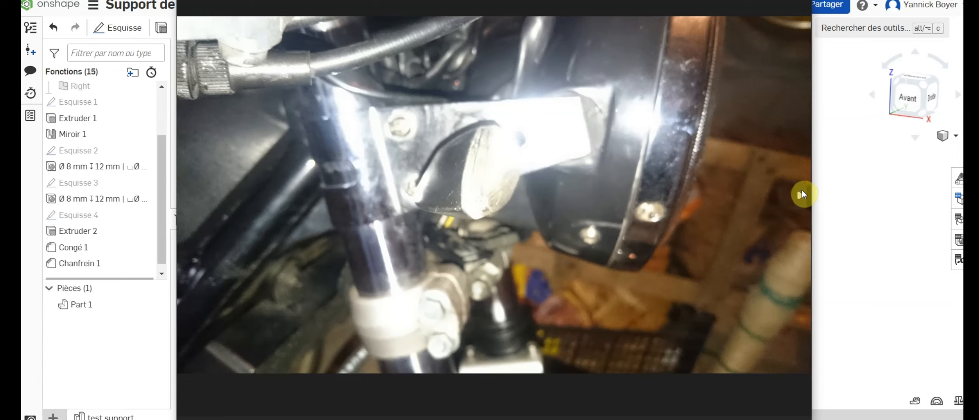
Examine the reference photos of the headlight bracket, its prototypes and its dimensioned drawing
click(801, 193)
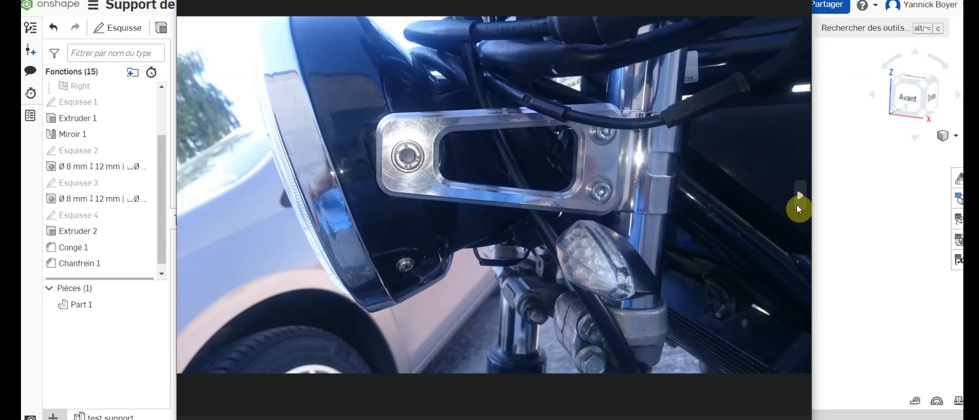
click(798, 206)
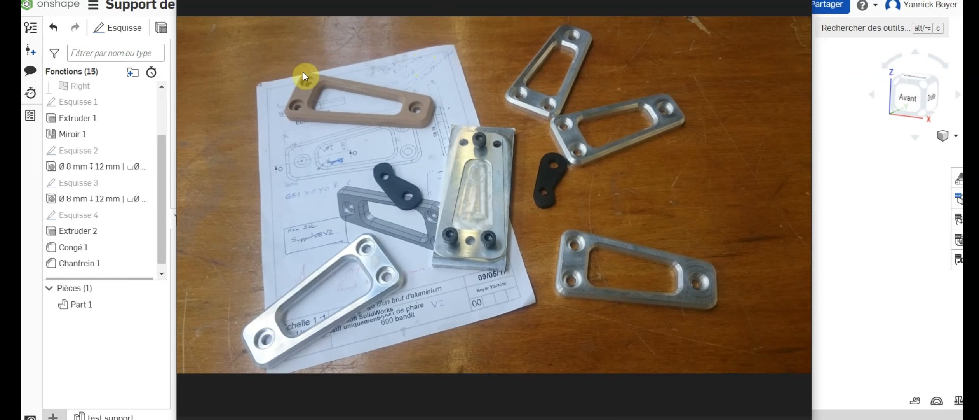
click(187, 187)
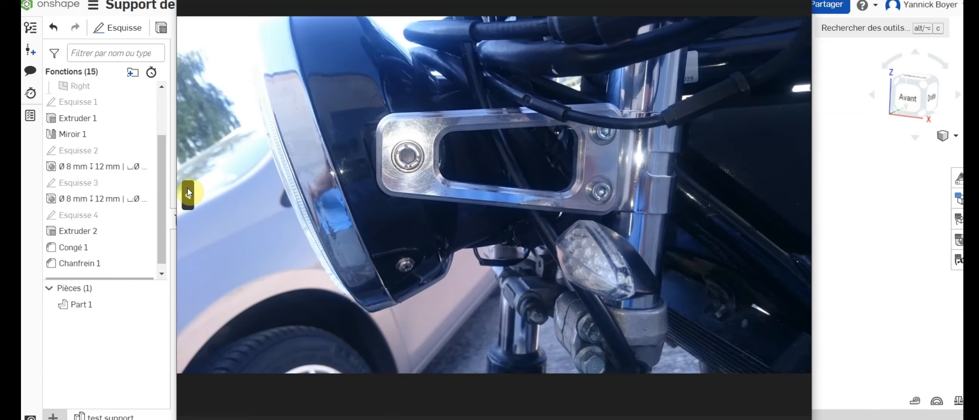
click(187, 187)
click(187, 188)
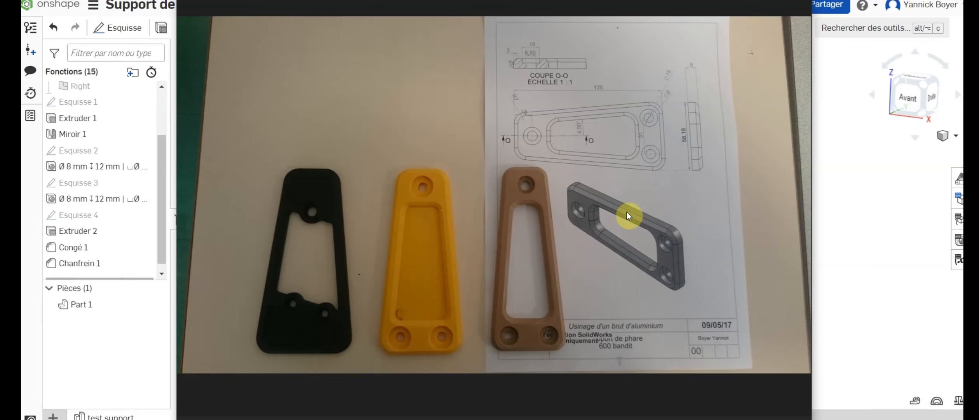
click(799, 207)
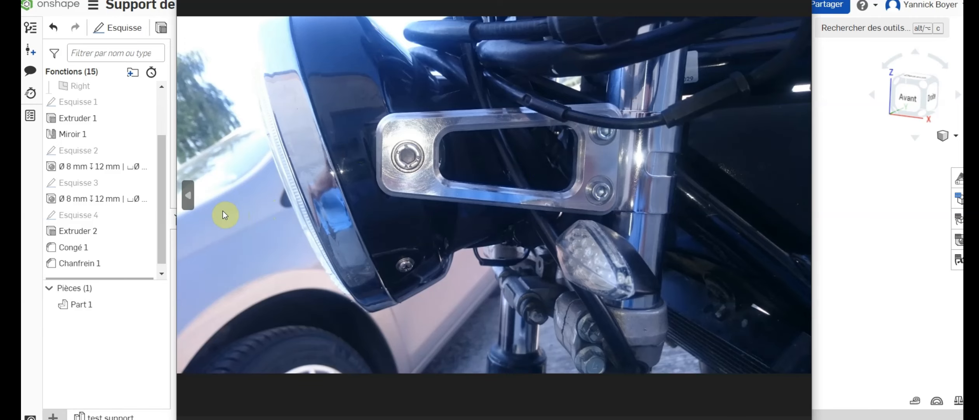
click(195, 200)
click(195, 199)
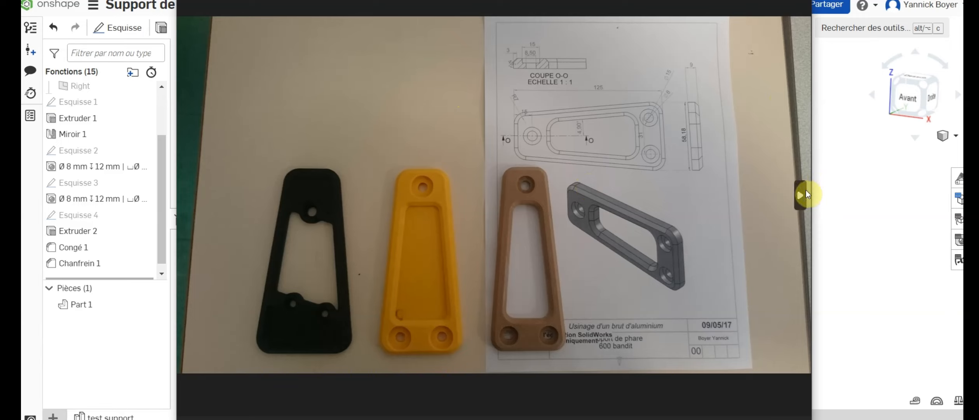
click(805, 191)
click(806, 191)
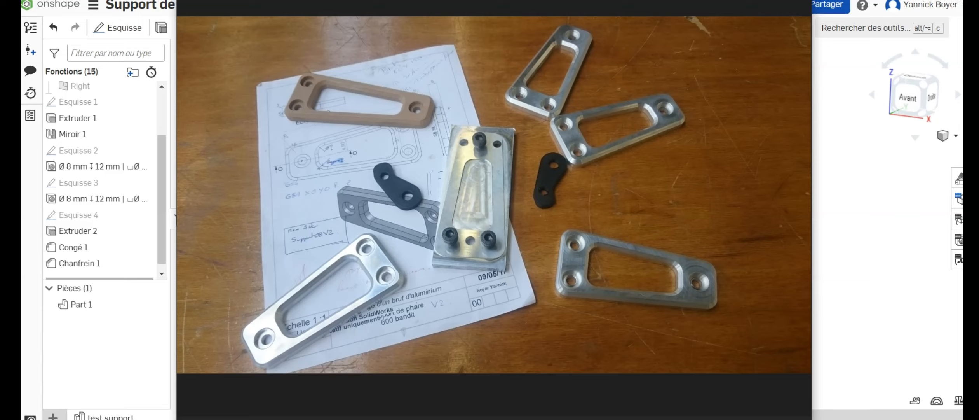
Close the reference photos and inspect the finished bracket model from the front at an angle
click(748, 1)
middle_drag(494, 279, 486, 244)
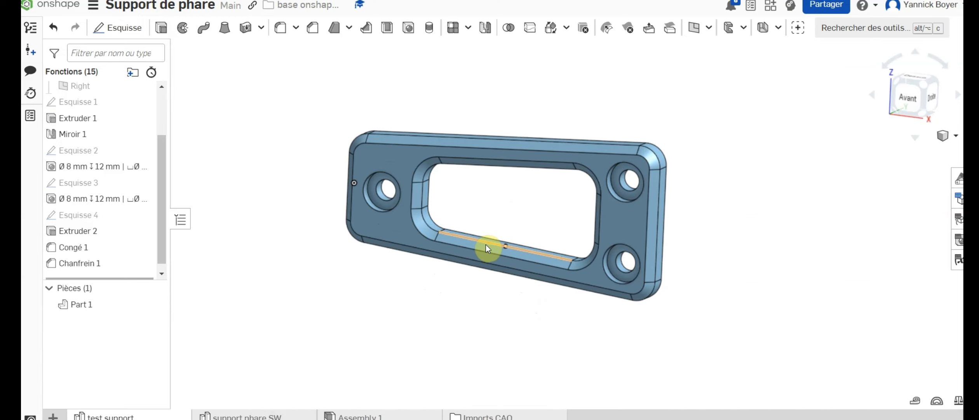
right_drag(485, 244, 496, 229)
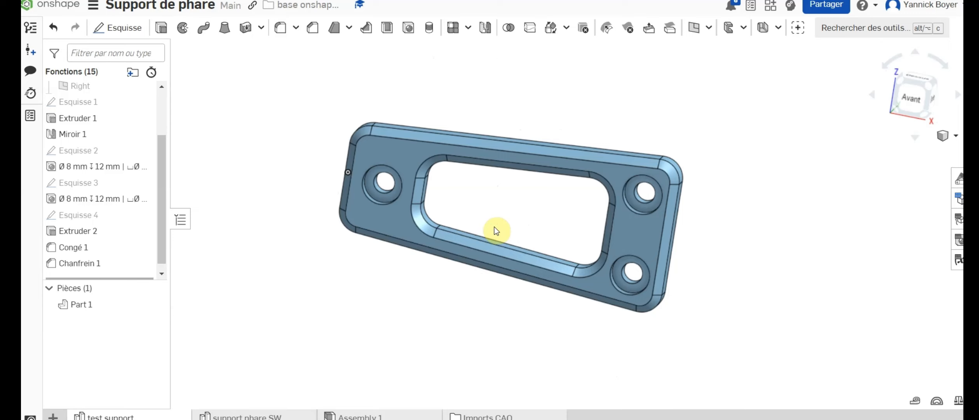
scroll(494, 226, up, 2)
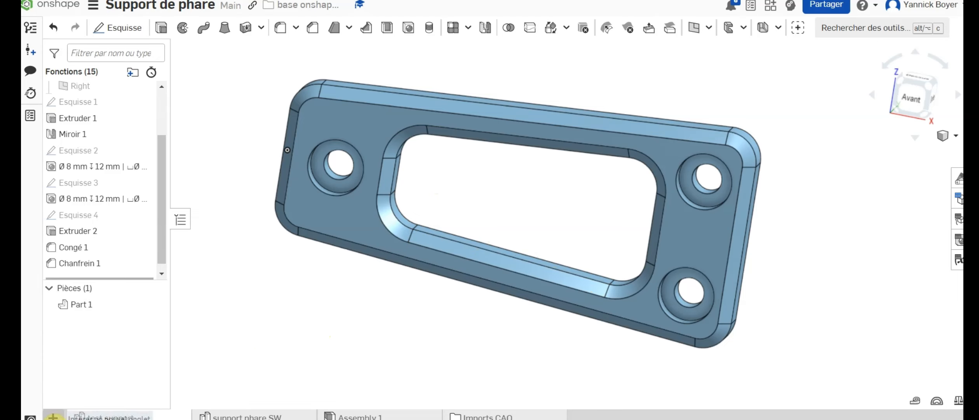
Create a new Part Studio in the document and open it
click(53, 416)
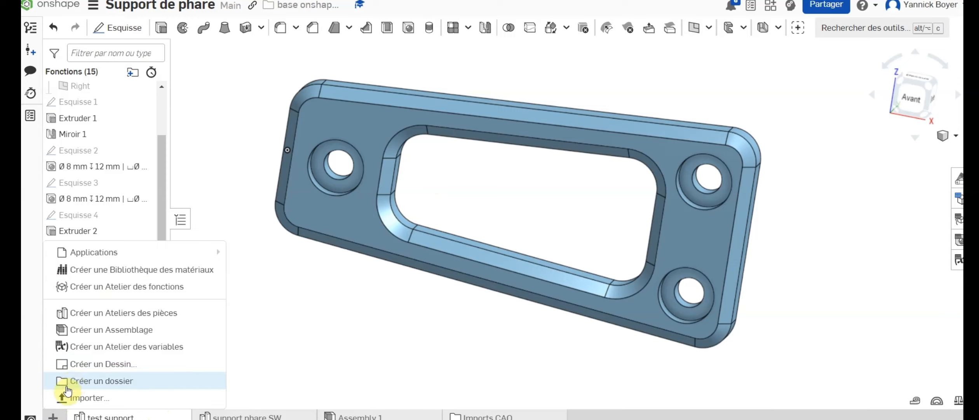
click(134, 314)
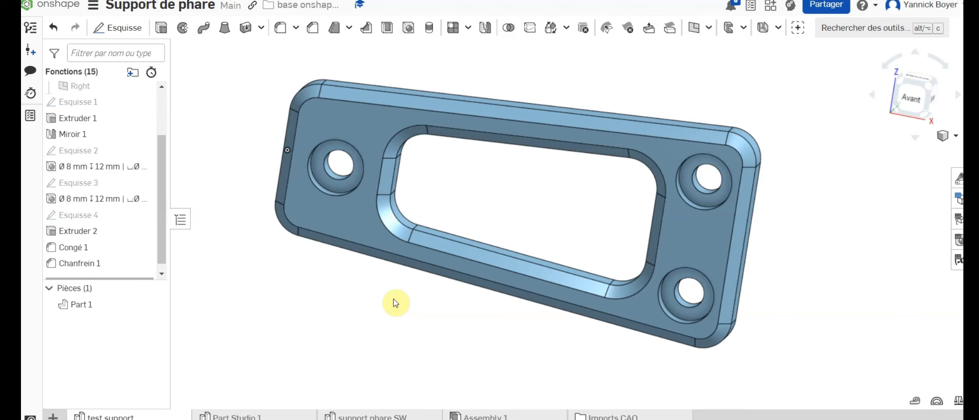
click(229, 415)
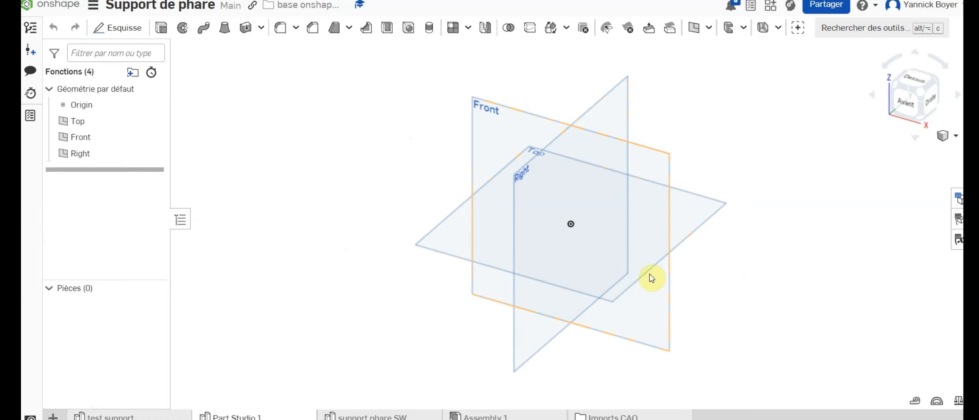
Start a sketch on the Front plane and view it straight on
middle_drag(652, 278, 577, 249)
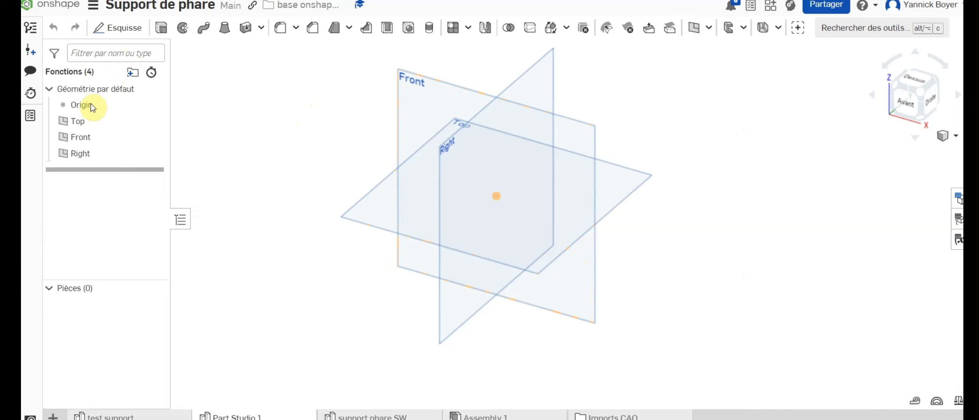
click(79, 136)
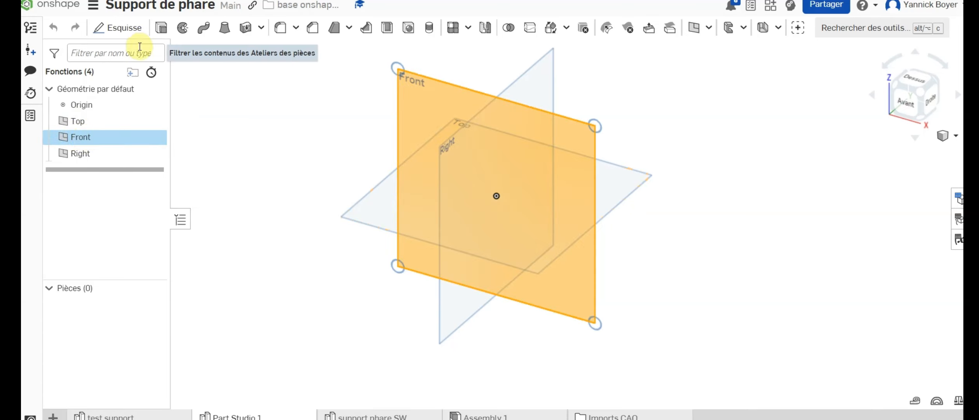
click(122, 32)
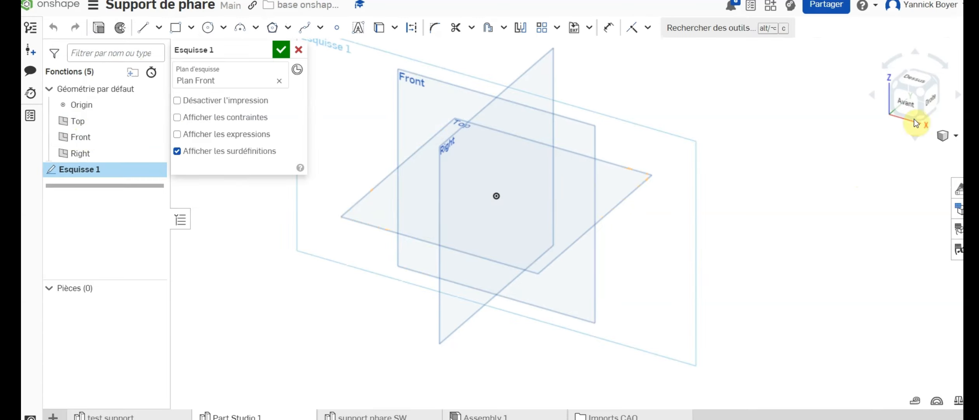
click(912, 105)
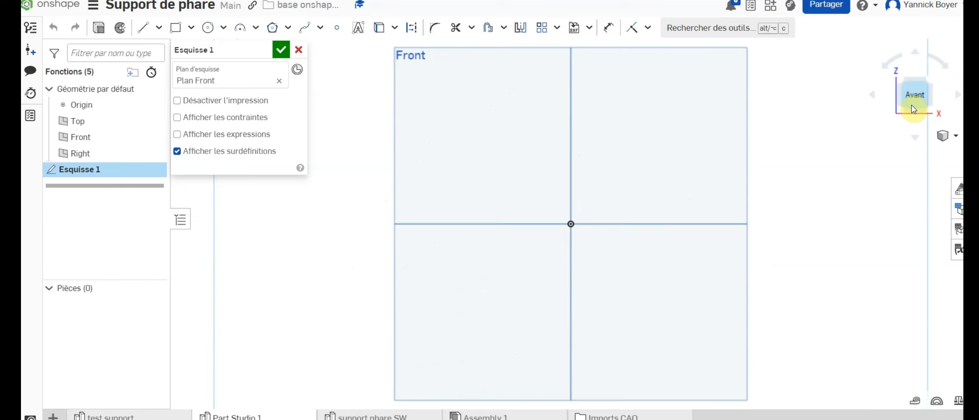
Sketch a closed right trapezoid from the origin, about 62 mm long, 17 mm high at the origin and 34 mm high at the far end
click(146, 33)
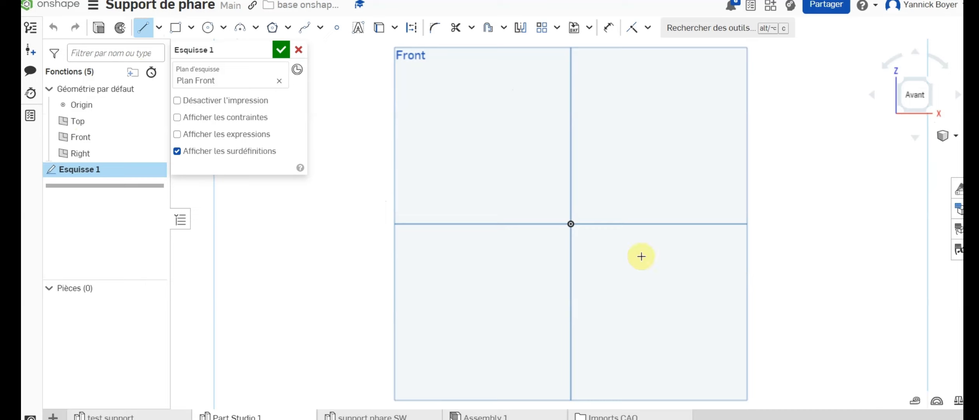
click(571, 224)
click(571, 185)
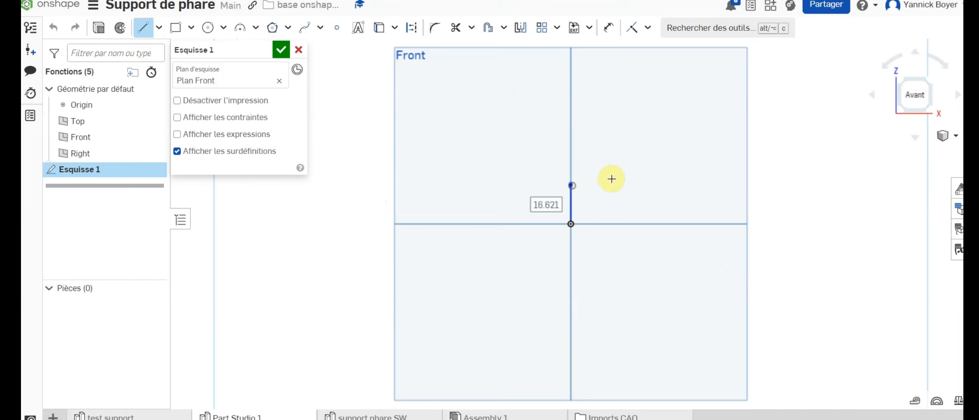
click(716, 145)
click(716, 223)
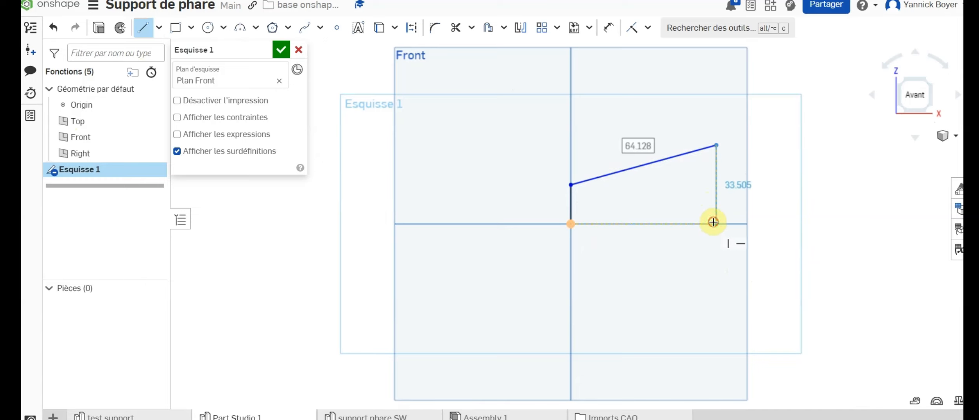
click(570, 223)
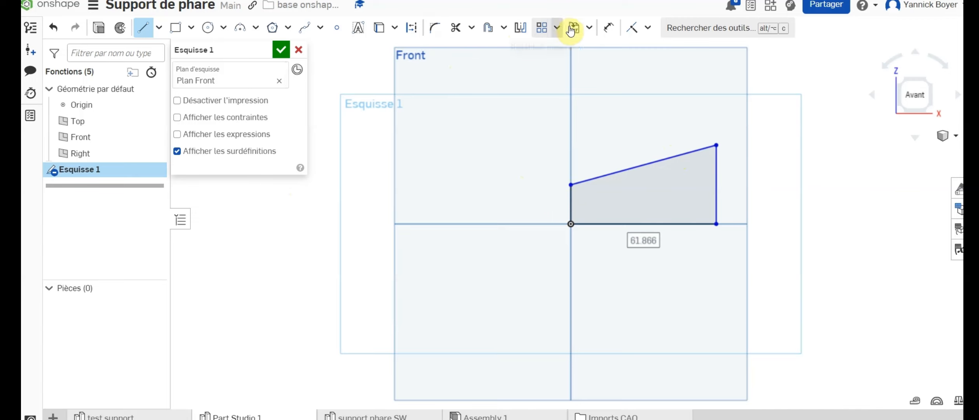
Dimension the trapezoid's vertical edge at the origin to 20 mm and the opposite vertical edge to 30 mm
click(606, 30)
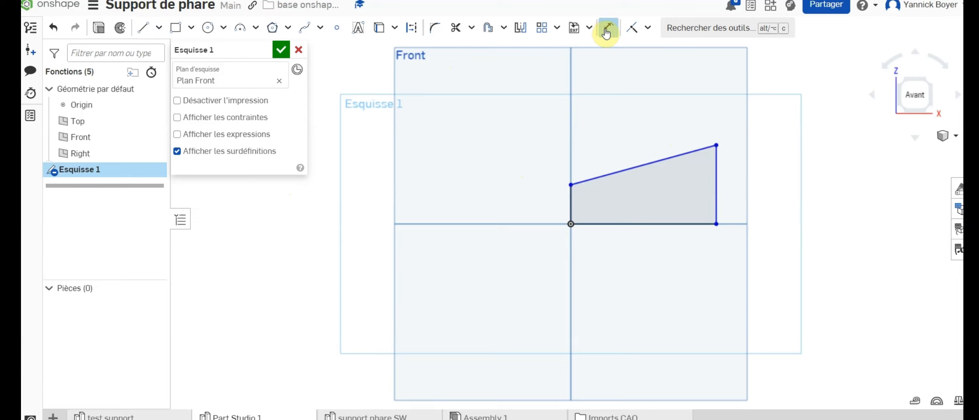
click(533, 208)
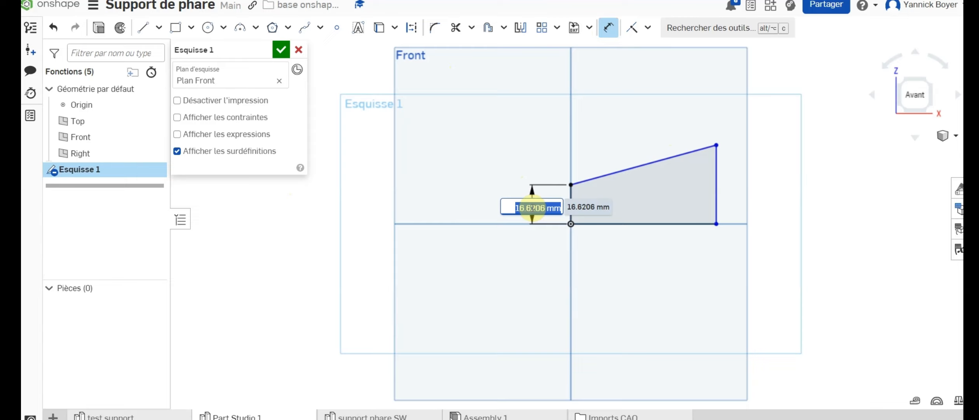
text(20)
key(Return)
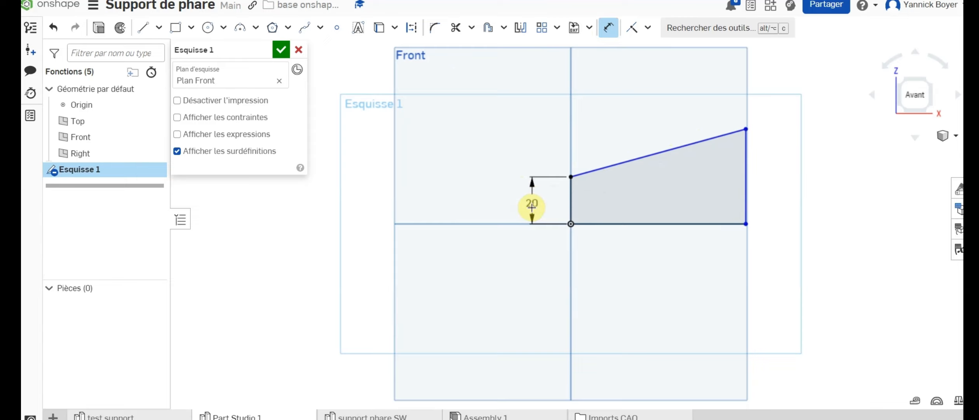
click(745, 171)
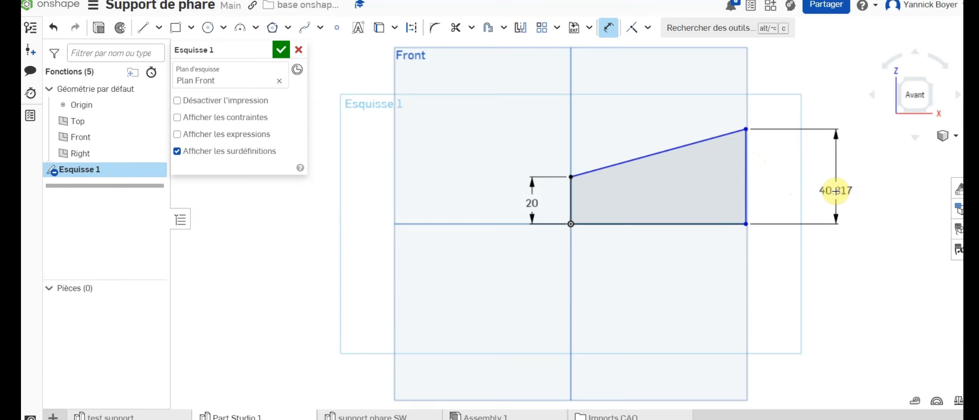
click(836, 172)
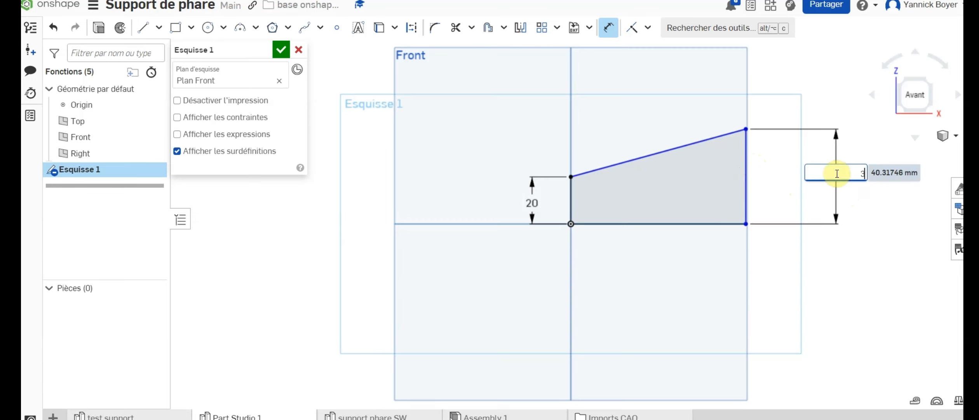
text(30)
key(Return)
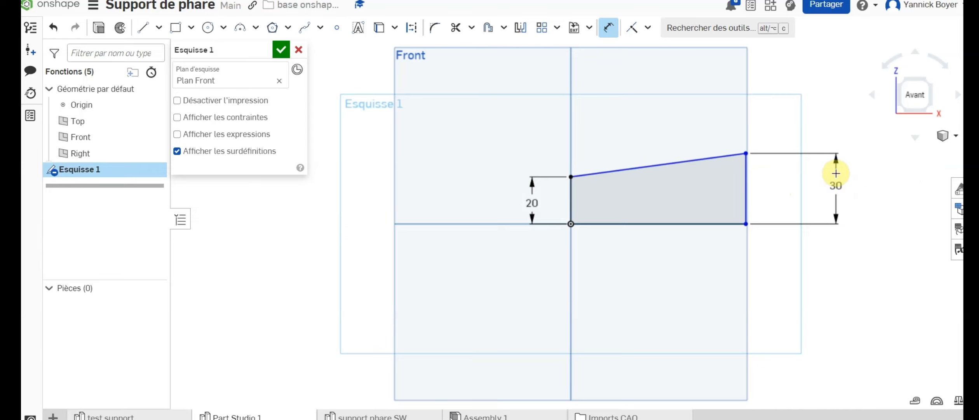
Dimension the trapezoid's horizontal base edge to 125 mm
click(649, 223)
click(652, 290)
text(1)
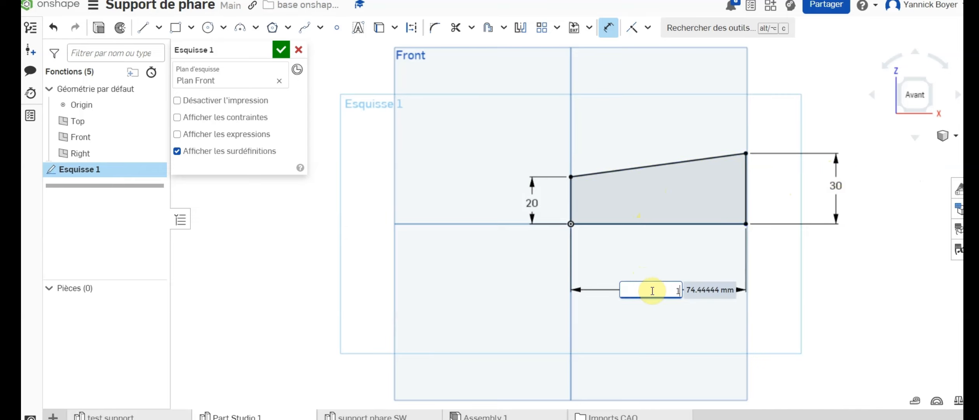
text(25)
key(Return)
scroll(808, 280, up, 3)
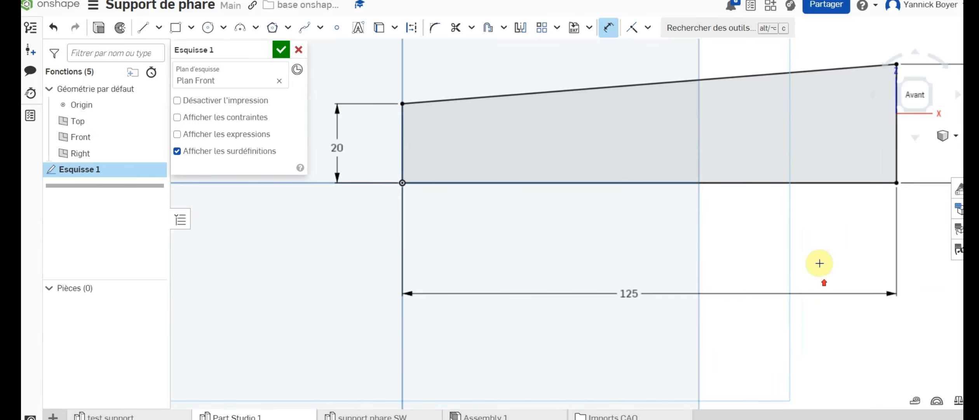
scroll(820, 245, down, 4)
scroll(820, 230, down, 1)
mouse_move(821, 229)
middle_down()
mouse_move(779, 242)
mouse_move(638, 233)
middle_up()
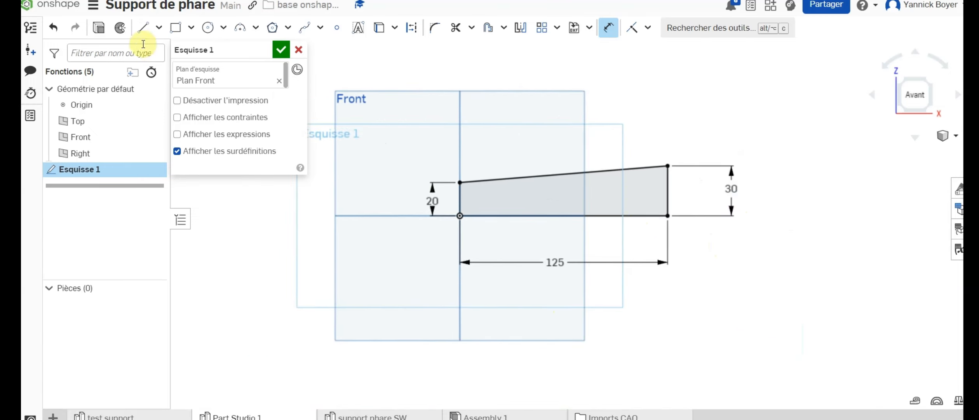
Extrude the trapezoid sketch as a new solid with a blind depth of 9 mm
click(99, 29)
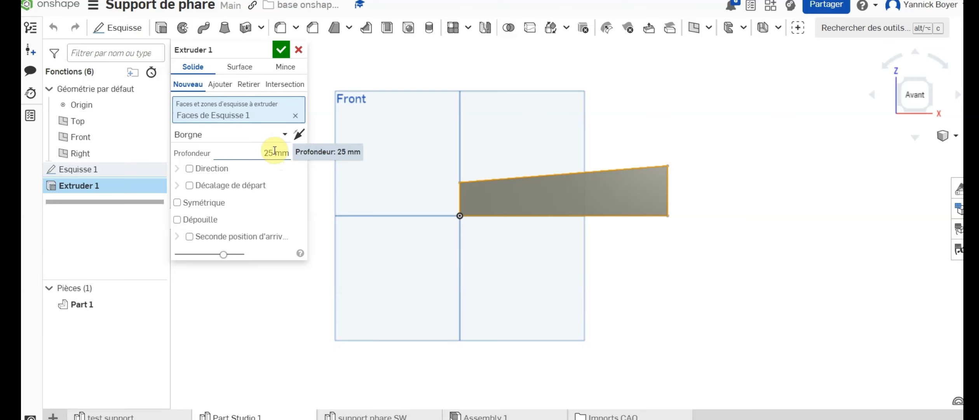
click(274, 151)
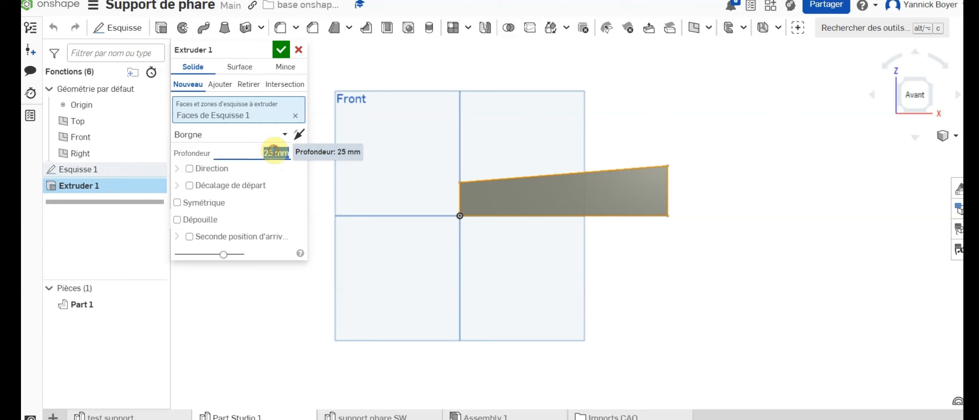
click(274, 151)
text(9)
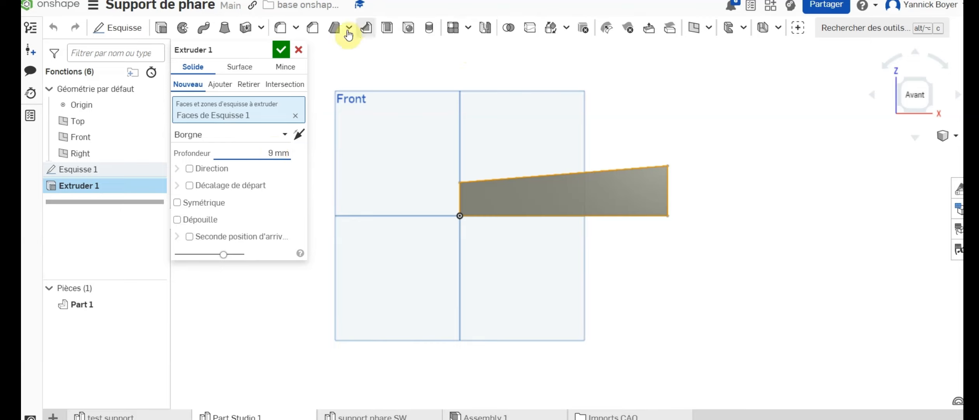
click(280, 48)
Hide the Top, Right and Front default planes so only the extruded plate half remains displayed
right_drag(664, 230, 643, 252)
scroll(553, 159, up, 2)
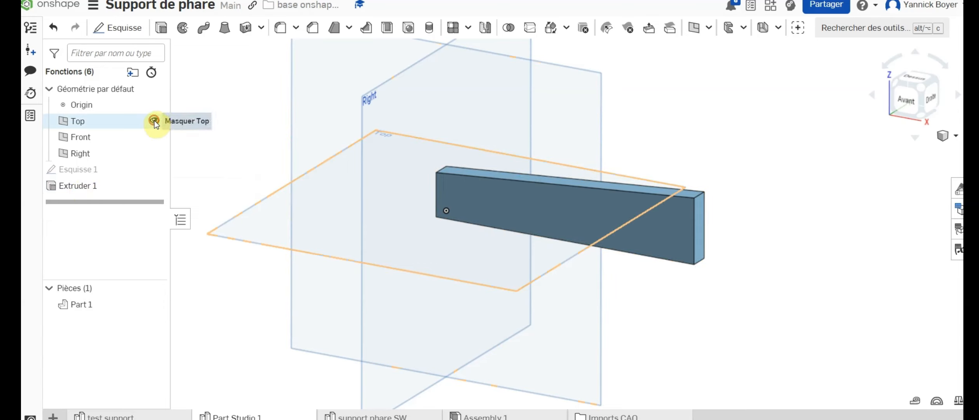
click(154, 122)
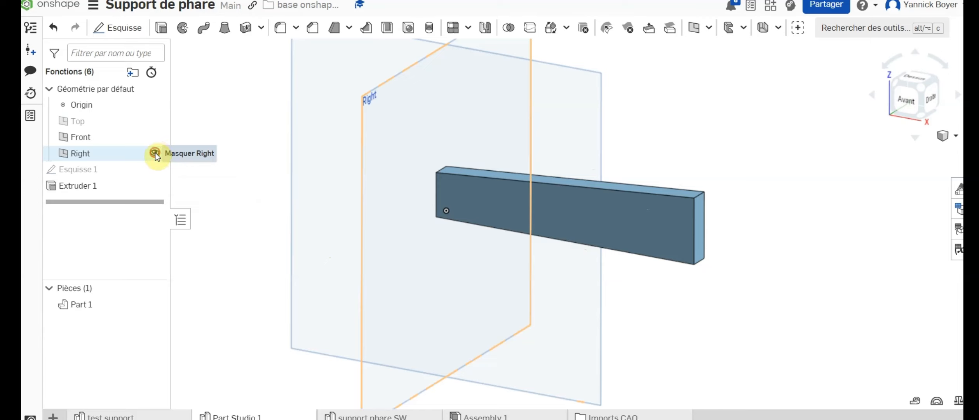
click(155, 152)
middle_drag(484, 267, 501, 244)
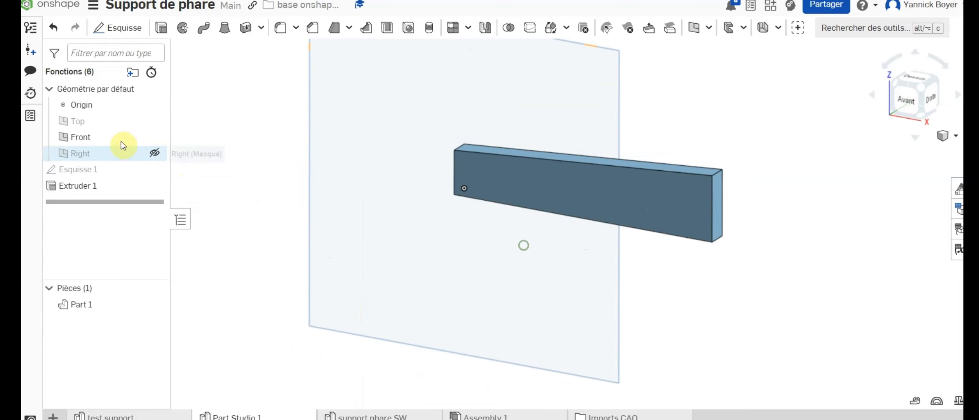
click(155, 137)
right_drag(614, 278, 673, 248)
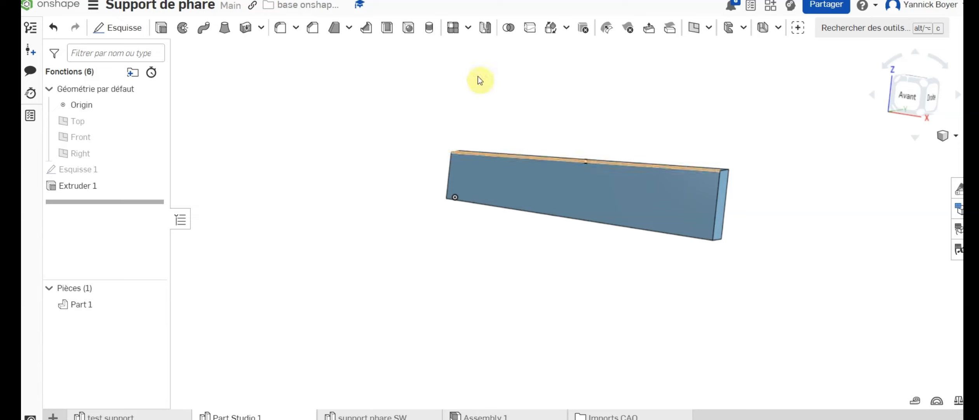
Start a part mirror of the extruded half plate, with the Top plane as its mirror plane
click(482, 28)
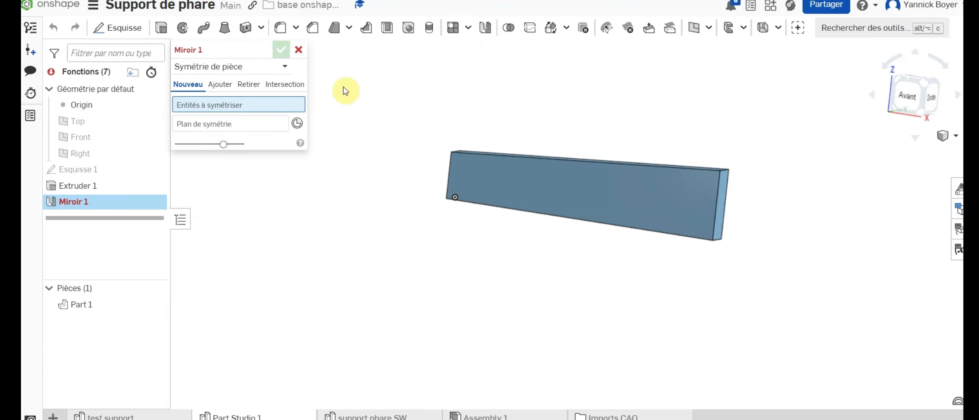
click(524, 179)
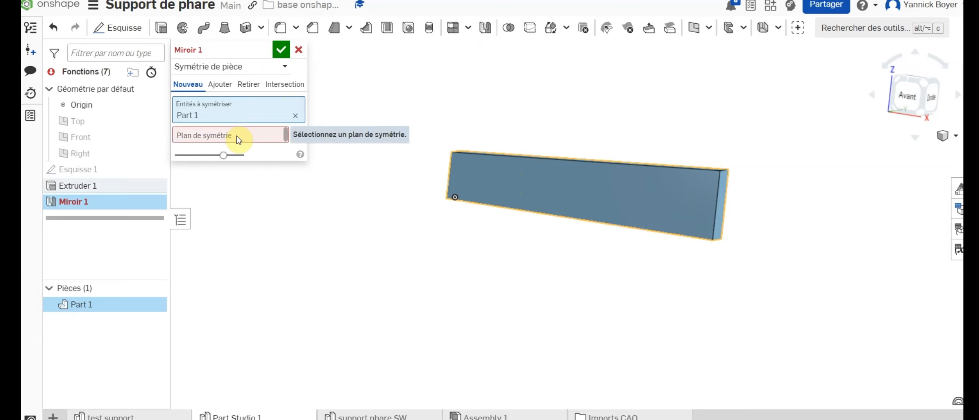
mouse_move(461, 259)
right_down()
mouse_move(461, 229)
mouse_move(461, 271)
right_up()
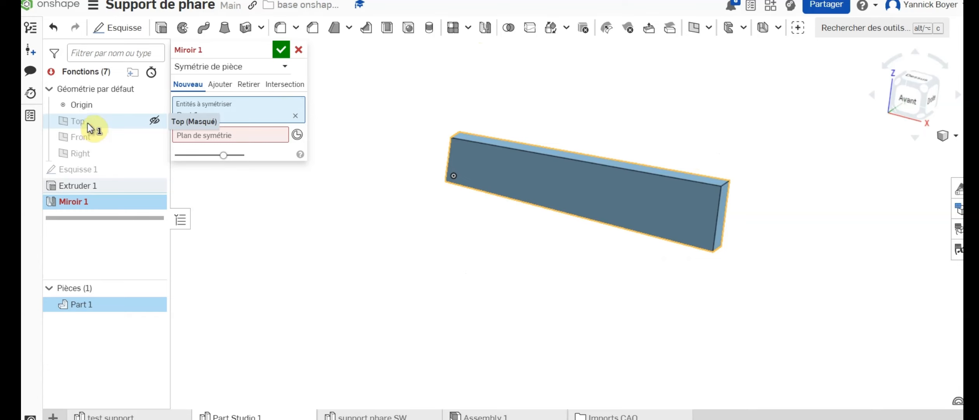
click(212, 134)
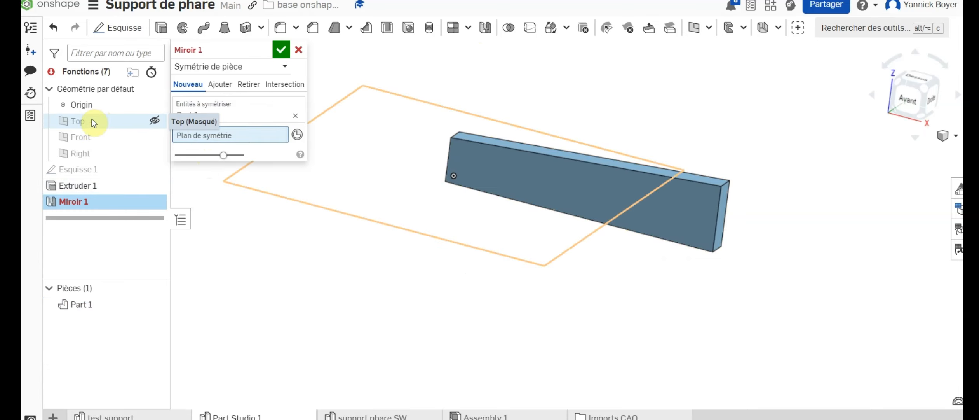
click(91, 120)
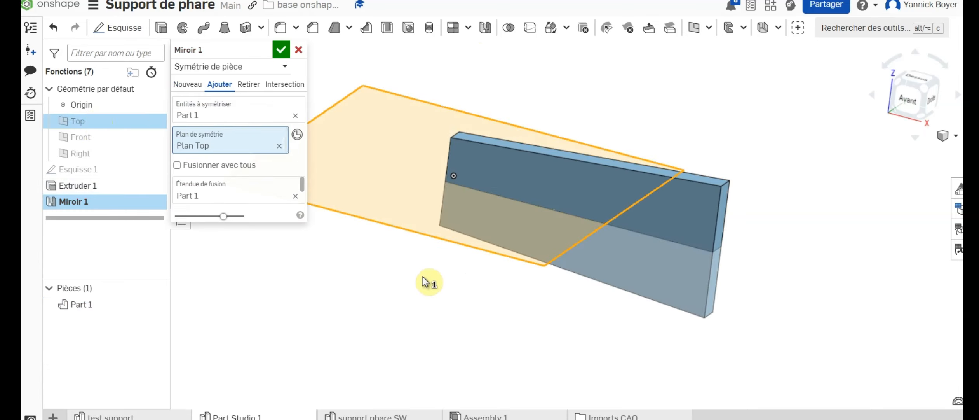
right_drag(629, 304, 632, 295)
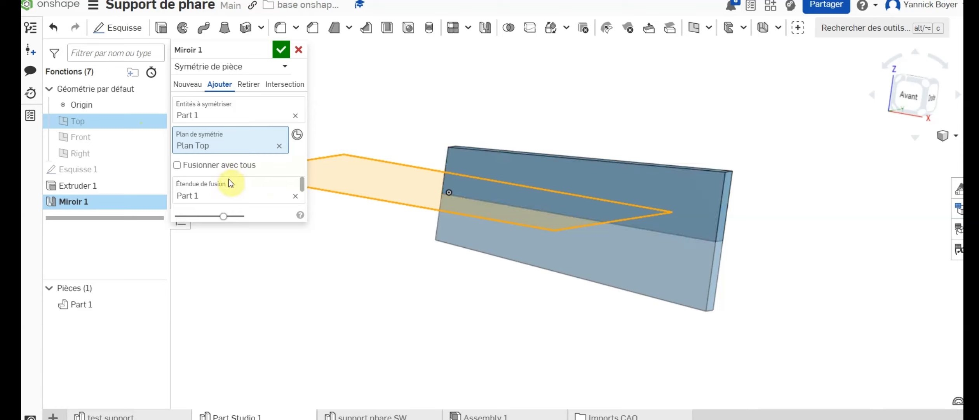
right_drag(575, 276, 306, 158)
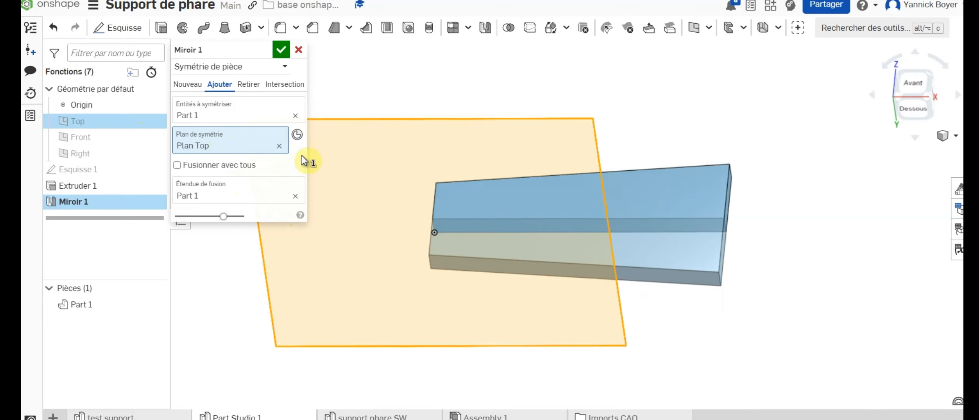
Replace the Top plane with the solid's flat bottom face as the mirror plane
click(279, 146)
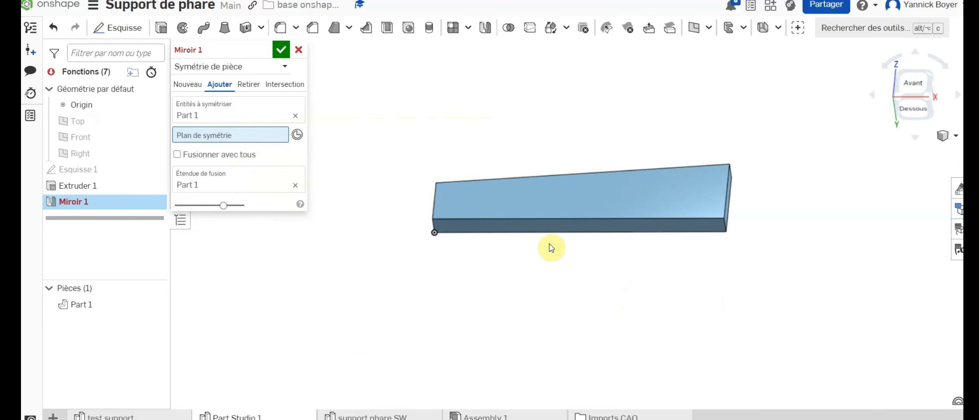
scroll(549, 226, up, 5)
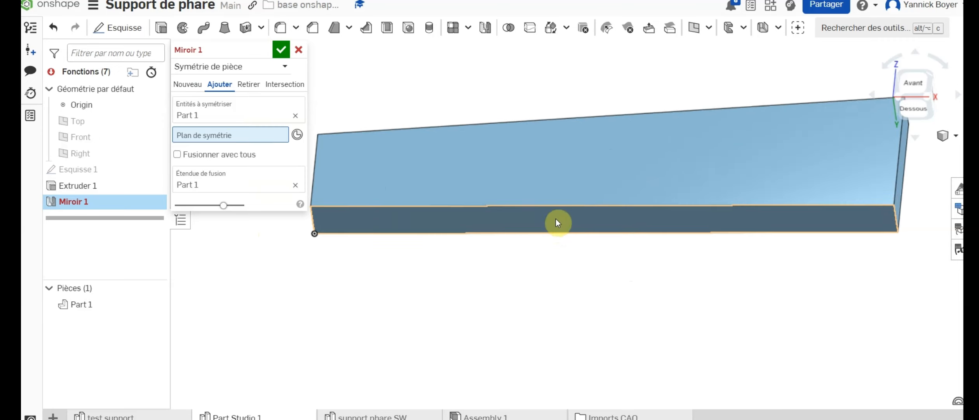
click(556, 220)
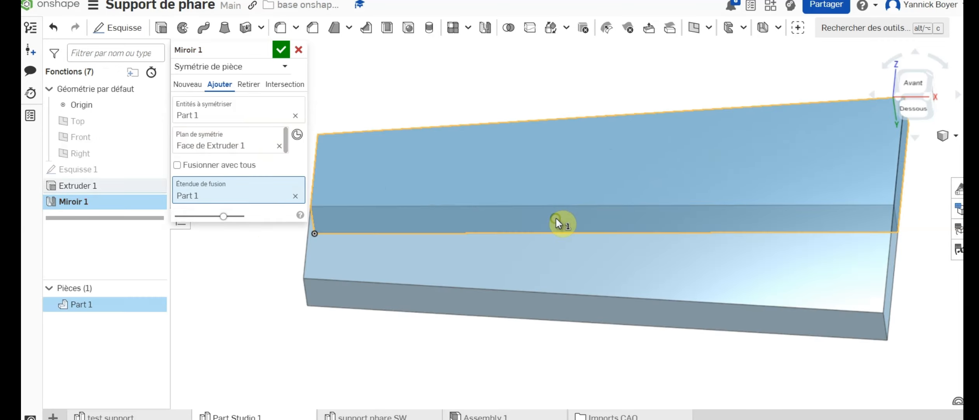
right_drag(556, 226, 552, 266)
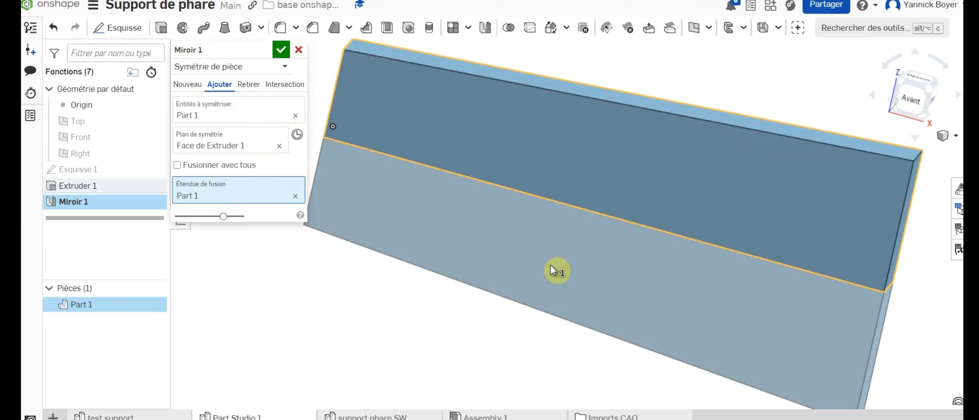
Try the solid's slanted upper face as the mirror plane instead
click(279, 147)
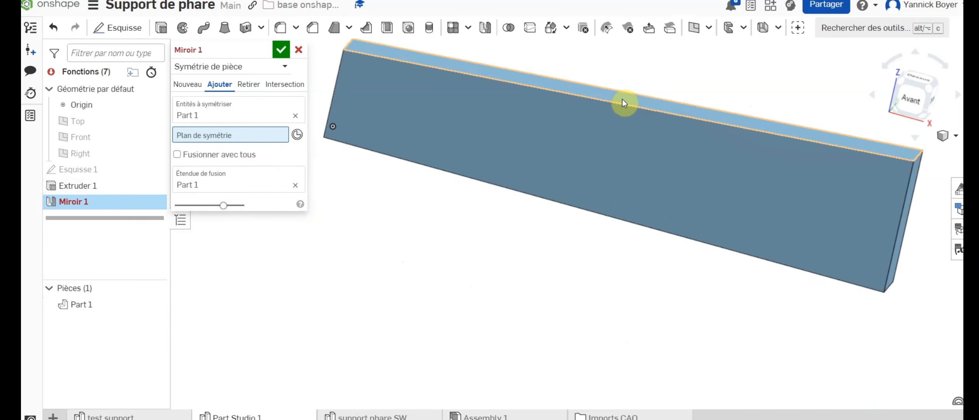
click(622, 99)
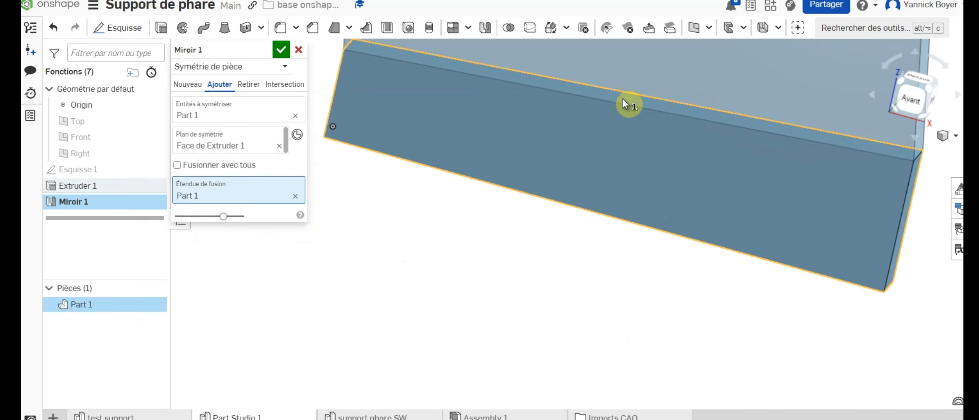
scroll(653, 167, up, 3)
scroll(653, 167, down, 4)
right_drag(663, 159, 564, 221)
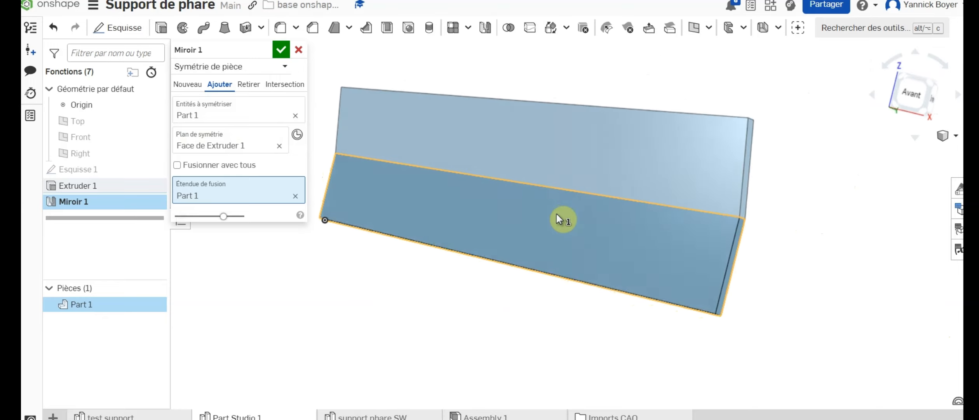
Mirror the half plate about its flat bottom face and merge it with the original part
click(279, 146)
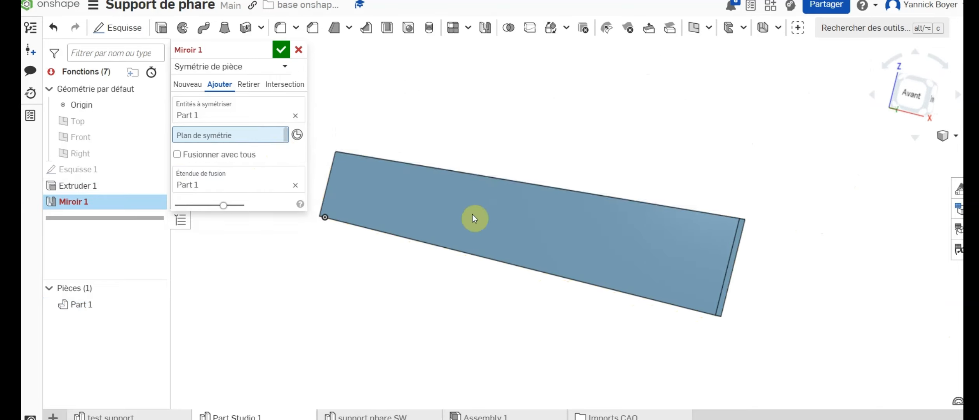
right_drag(532, 252, 560, 206)
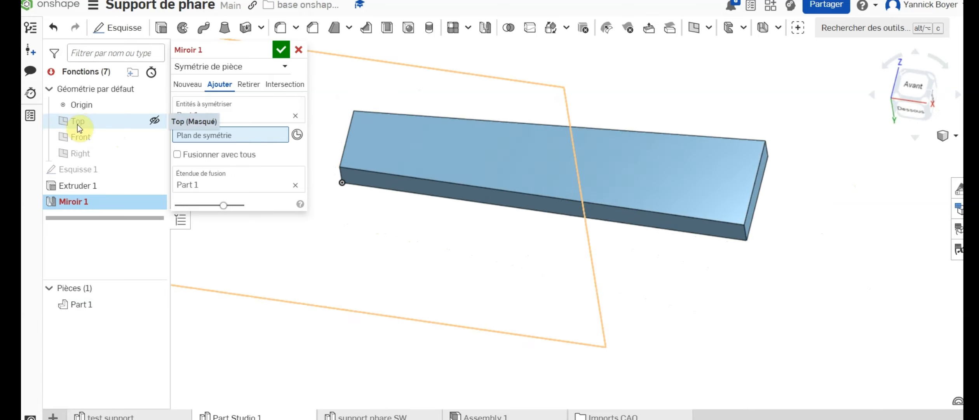
click(678, 233)
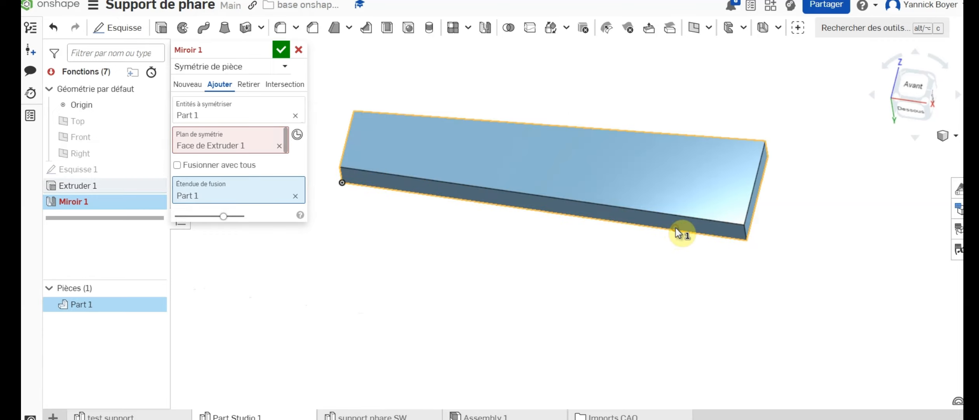
click(281, 49)
Start a sketch on the plate's front face and place a point about 22 mm from the narrow end, level with the origin
middle_drag(492, 206, 498, 219)
right_drag(498, 219, 564, 249)
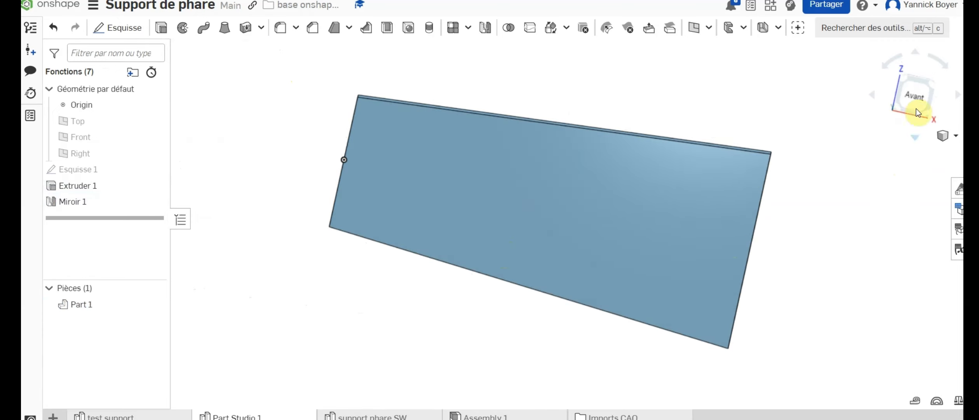
click(918, 91)
scroll(795, 244, up, 2)
scroll(796, 244, down, 5)
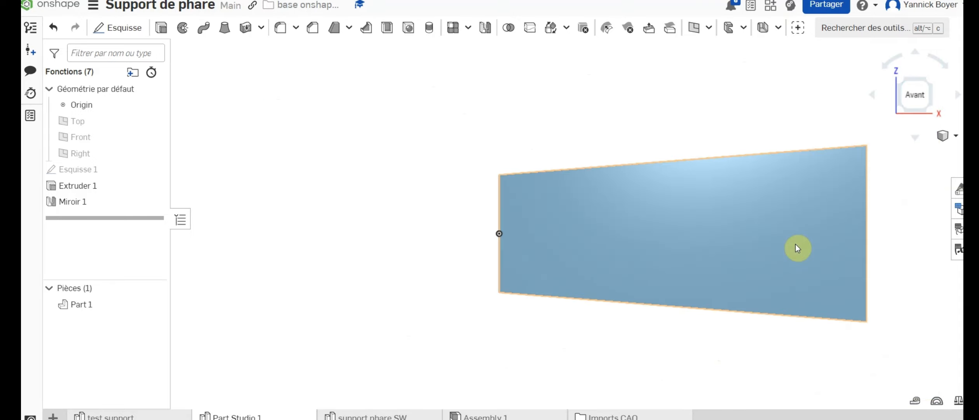
middle_drag(796, 244, 613, 233)
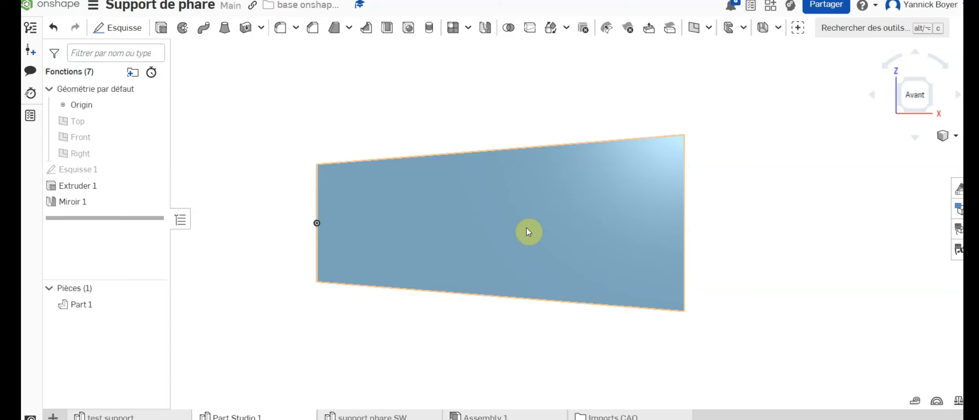
click(117, 27)
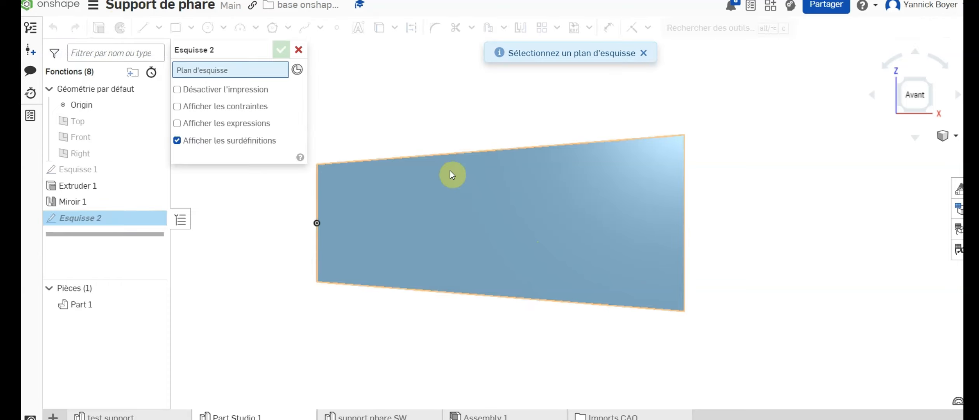
click(438, 201)
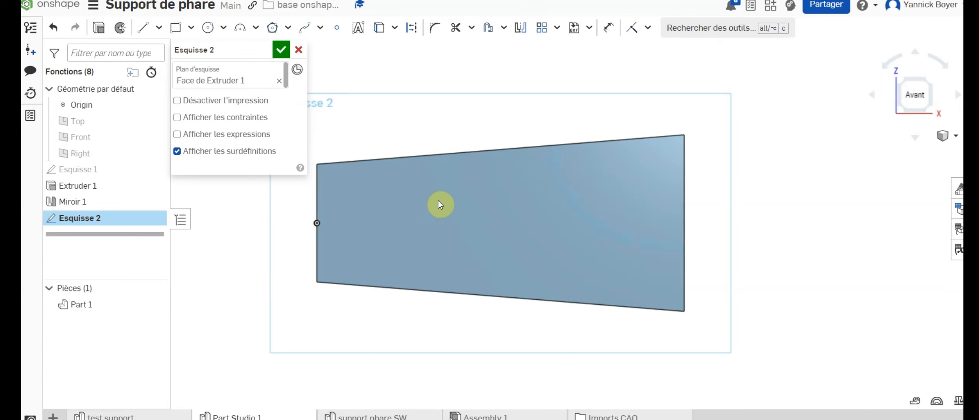
click(337, 28)
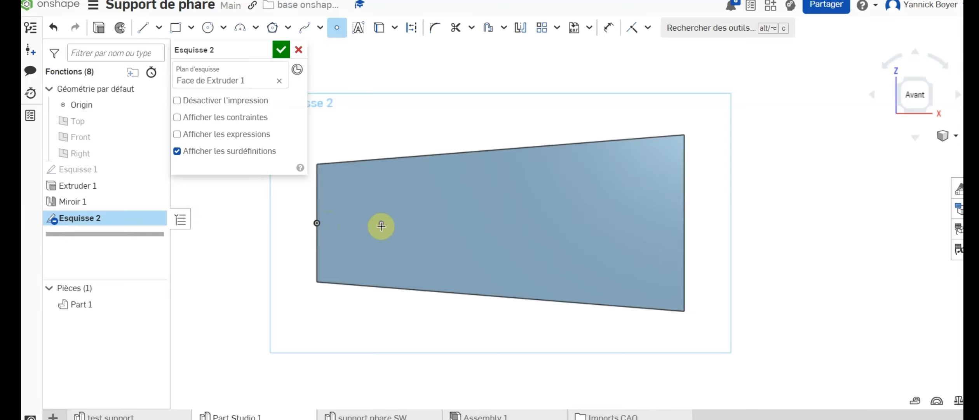
click(381, 223)
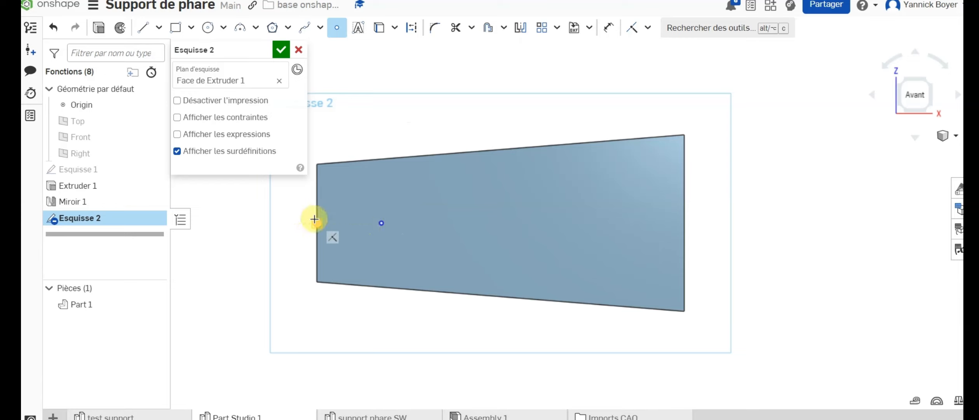
click(316, 222)
Dimension the point 15 mm from the plate's narrow end edge and finish the sketch
click(609, 27)
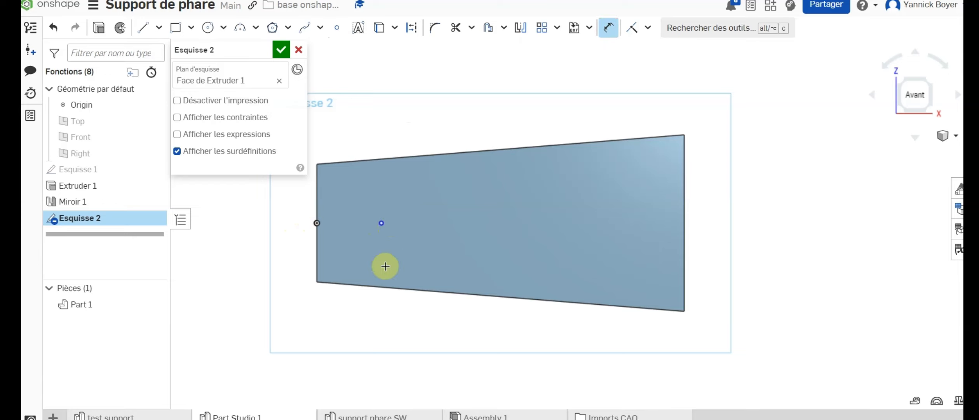
click(381, 223)
click(316, 197)
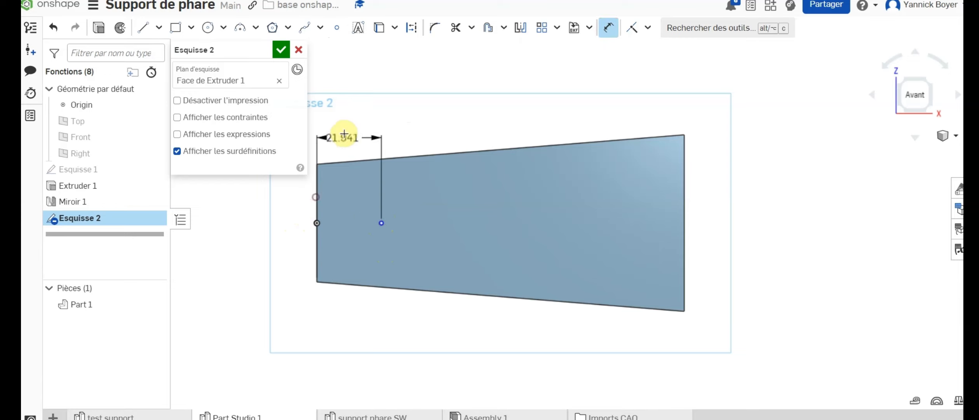
click(345, 130)
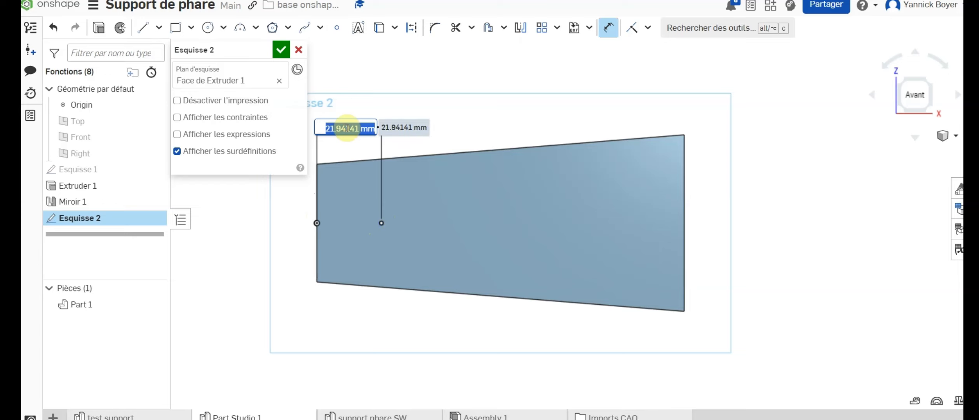
text(15)
key(Return)
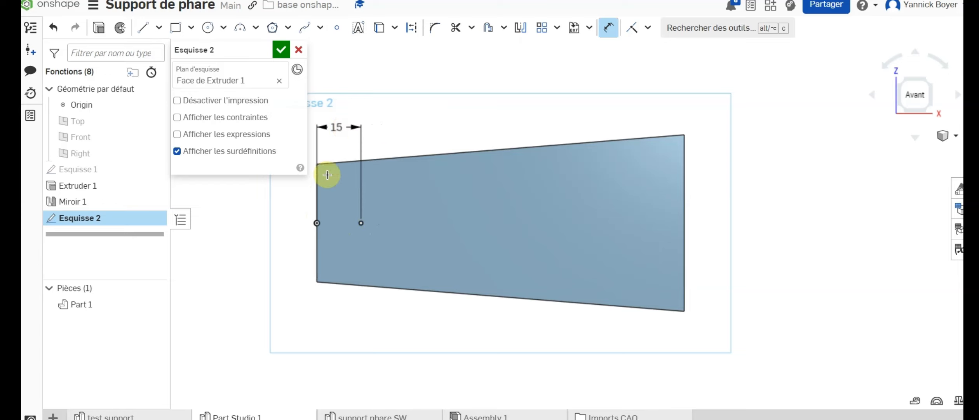
click(280, 51)
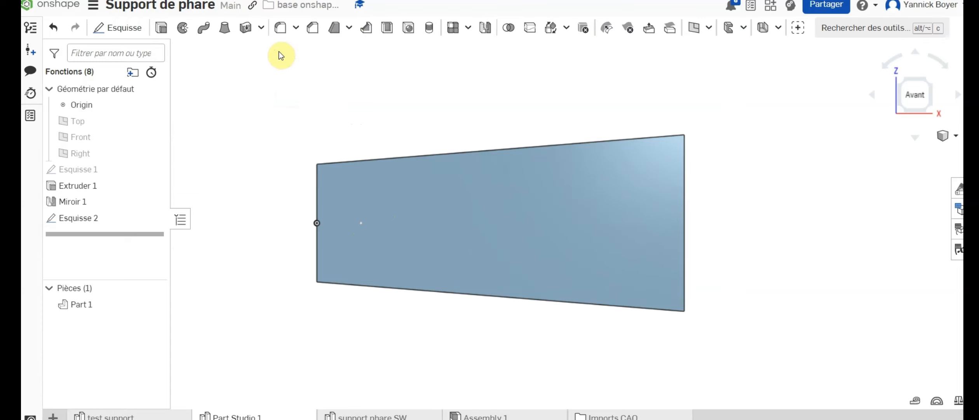
Create an 8 mm counterbored blind hole at the narrow-end sketch point, 12 mm deep, with a 15 mm by 4 mm counterbore
click(411, 31)
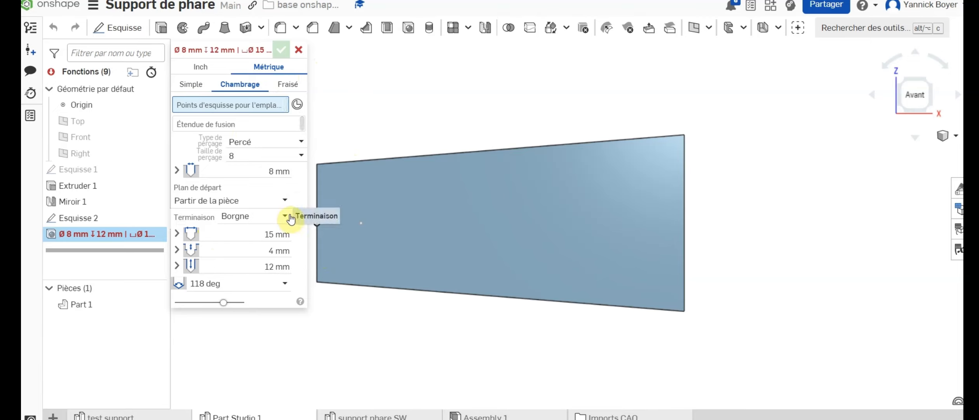
click(360, 224)
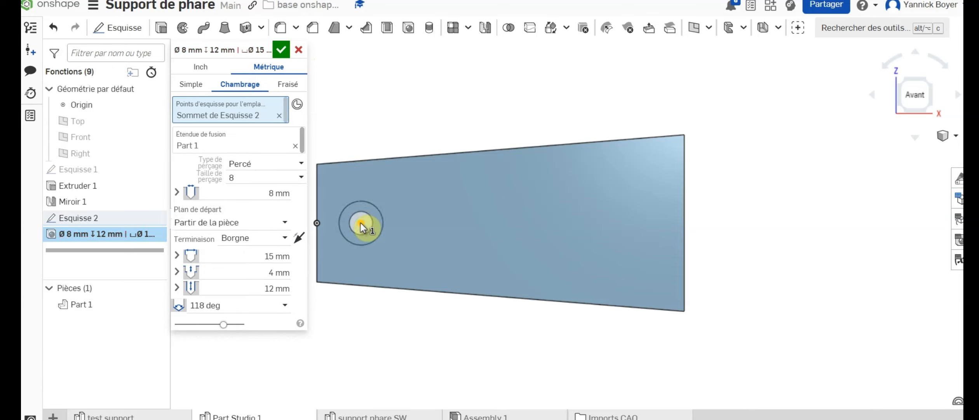
click(283, 51)
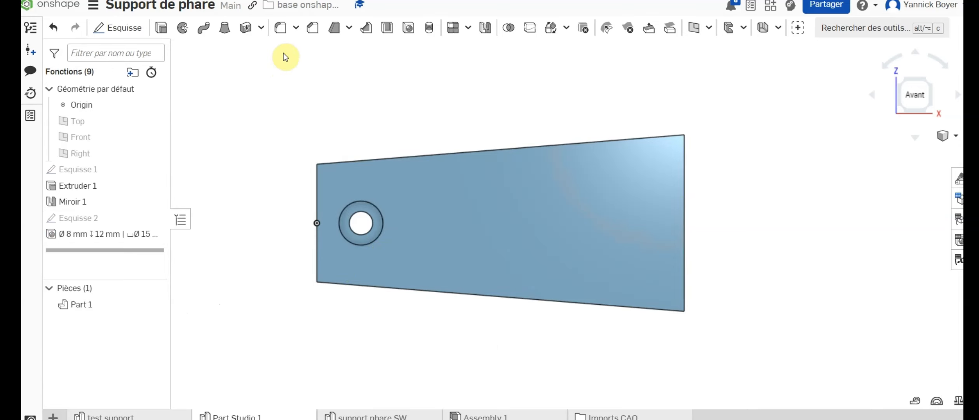
Start a sketch on the plate's front face and place two vertically aligned points about 29 mm apart near the wide end
click(528, 236)
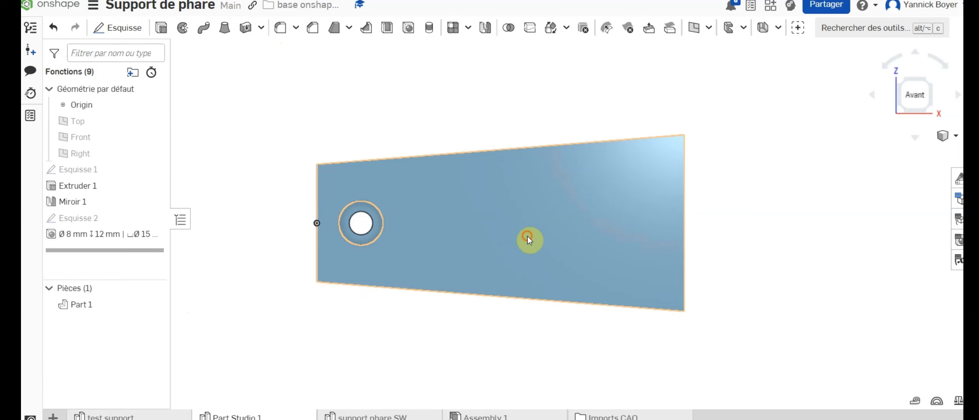
click(121, 27)
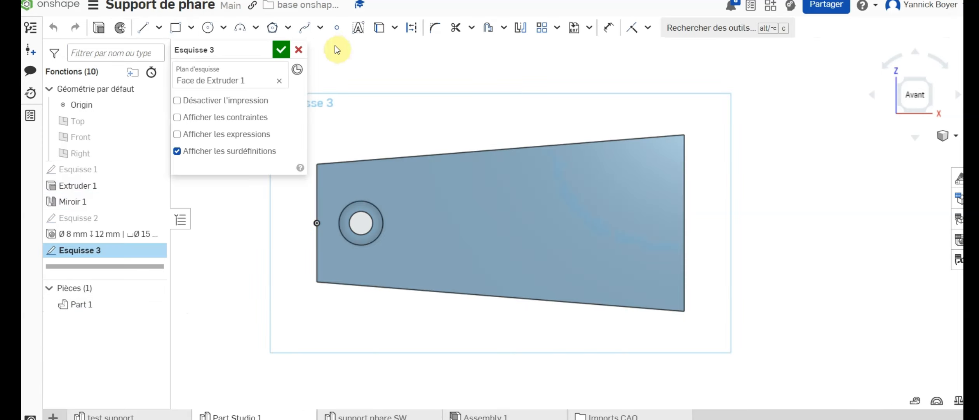
click(337, 28)
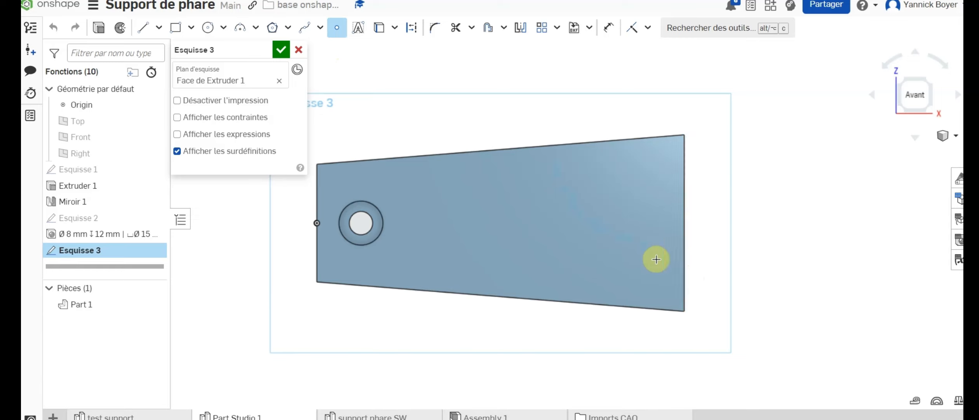
click(638, 270)
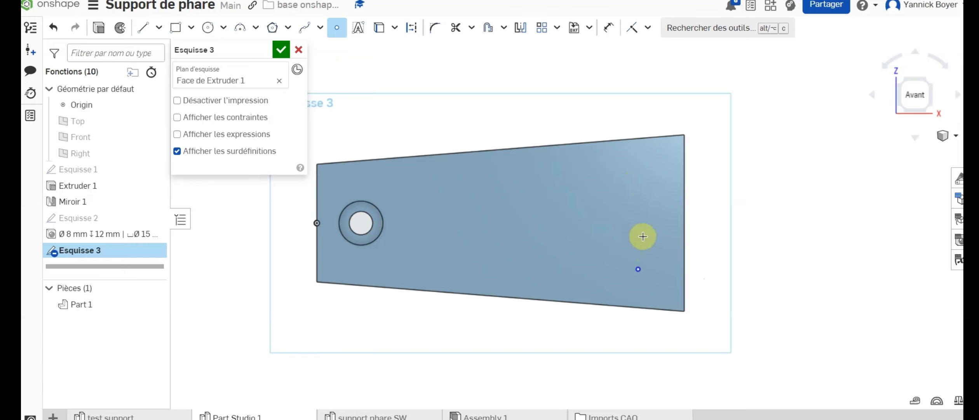
click(640, 183)
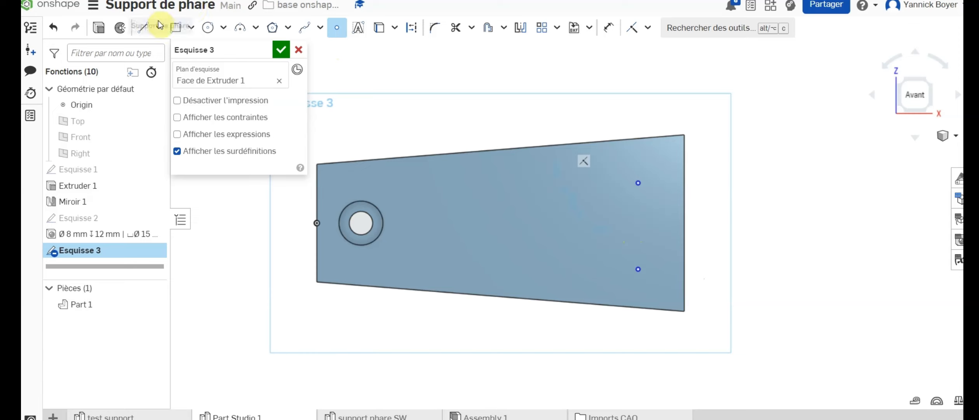
Dimension the vertical spacing between the two wide-end points as 31 mm
click(609, 28)
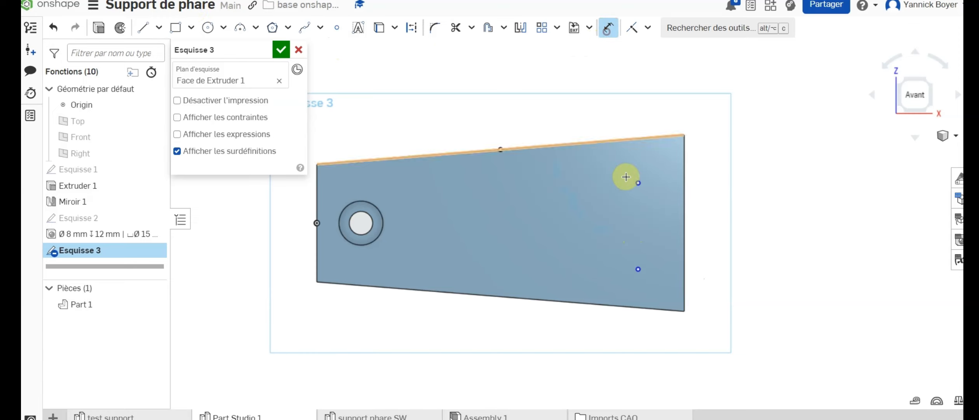
click(639, 183)
click(639, 269)
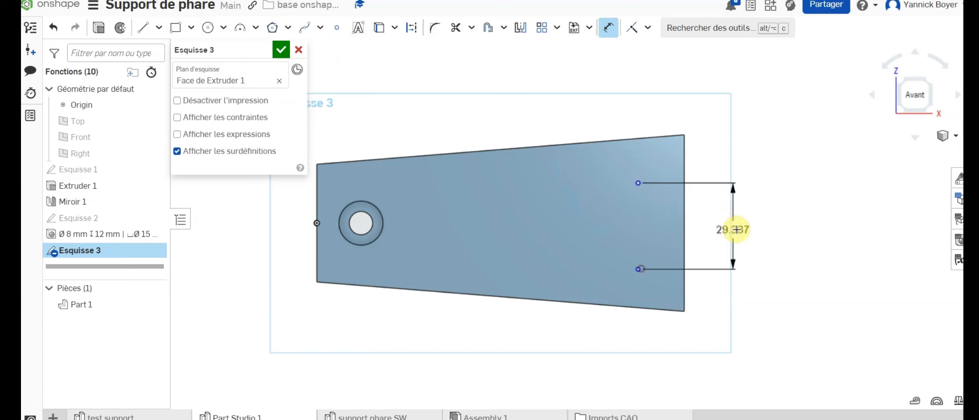
click(739, 228)
text(31)
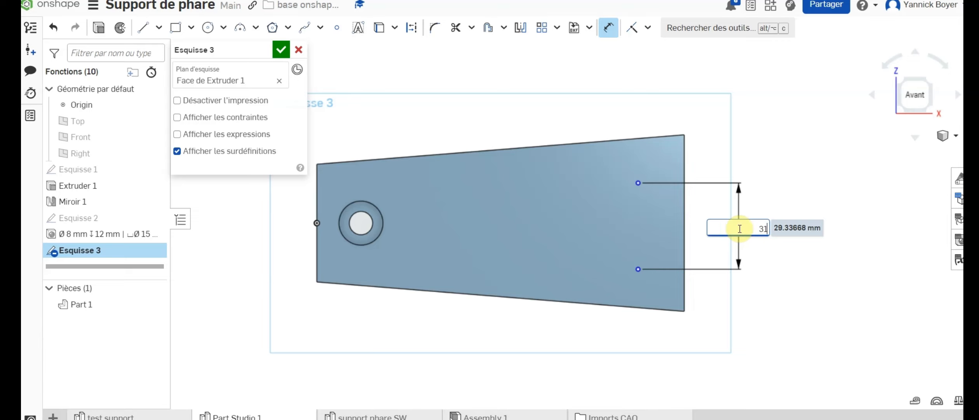
key(Return)
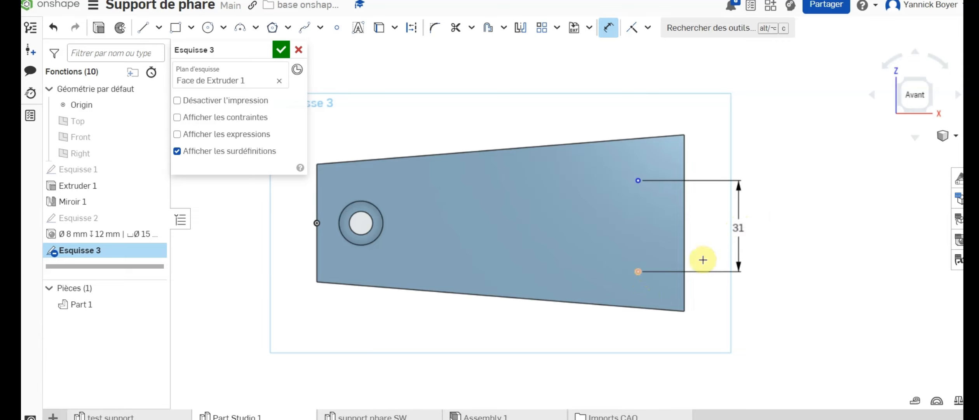
Dimension the lower point 15.5 mm vertically from the midpoint of the wide end edge and adjust the dimension's placement
click(684, 222)
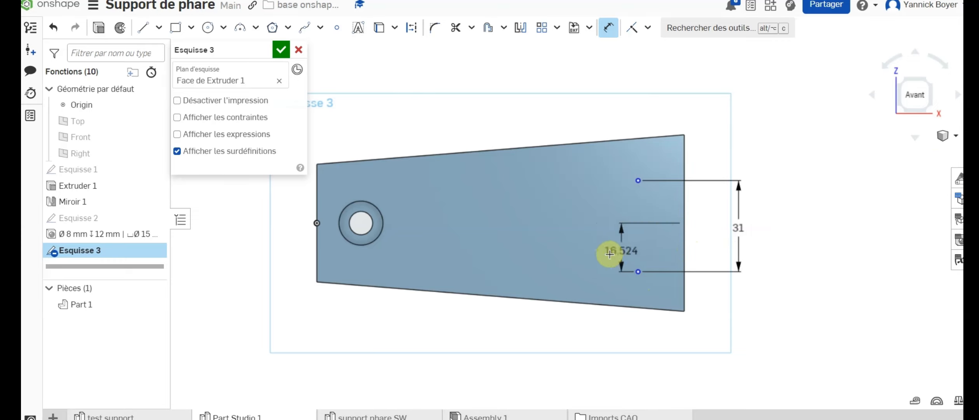
click(594, 255)
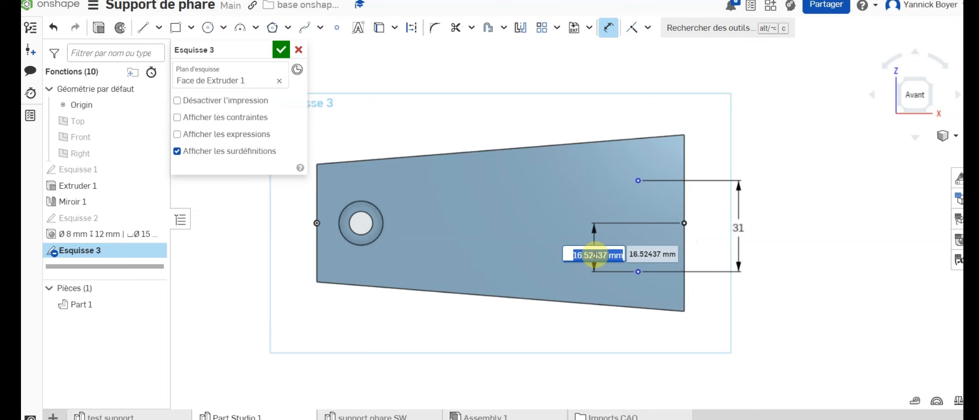
text(15.5)
key(Return)
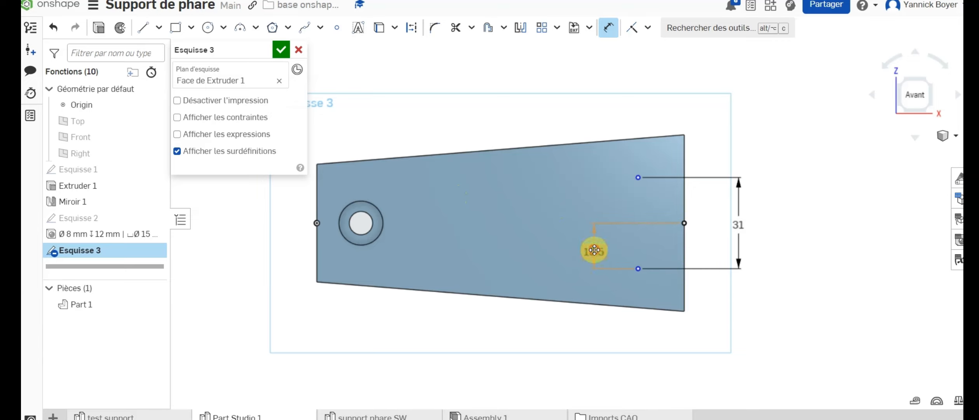
drag(595, 249, 595, 244)
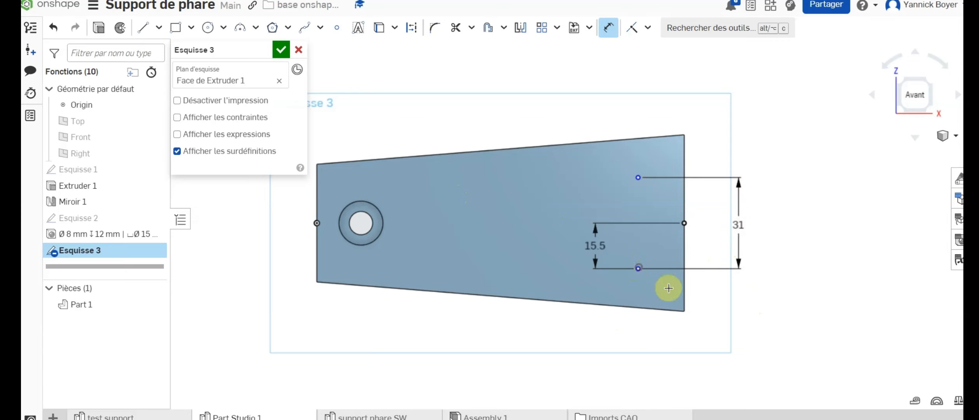
Dimension the lower point 12.5 mm horizontally from the wide end edge and finish the sketch
click(638, 268)
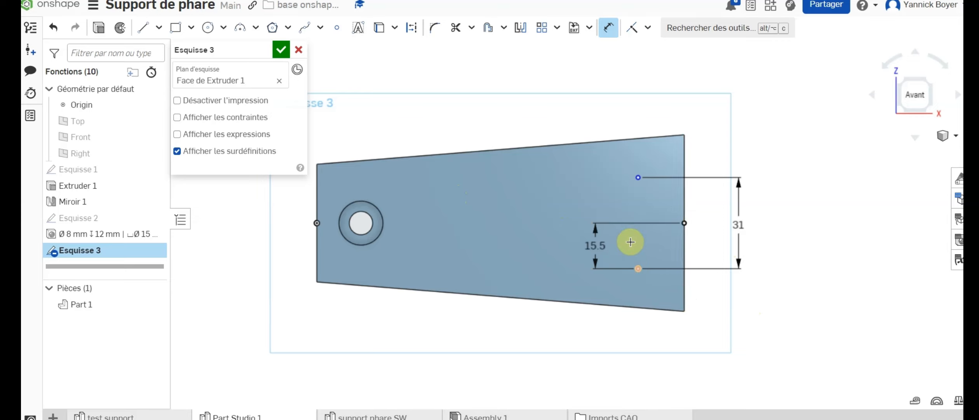
click(684, 285)
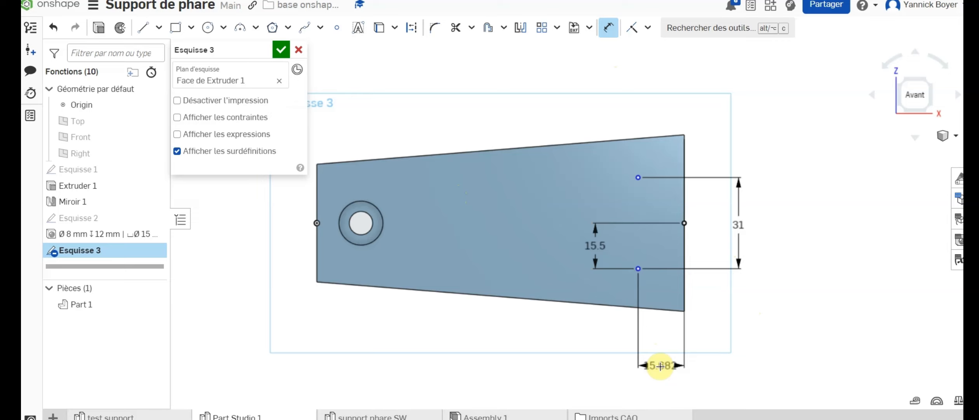
click(662, 356)
text(1)
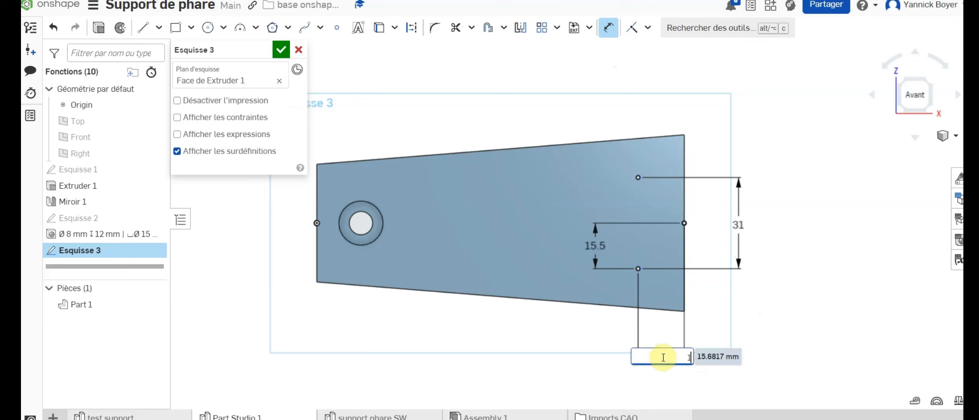
text(2.5)
key(Return)
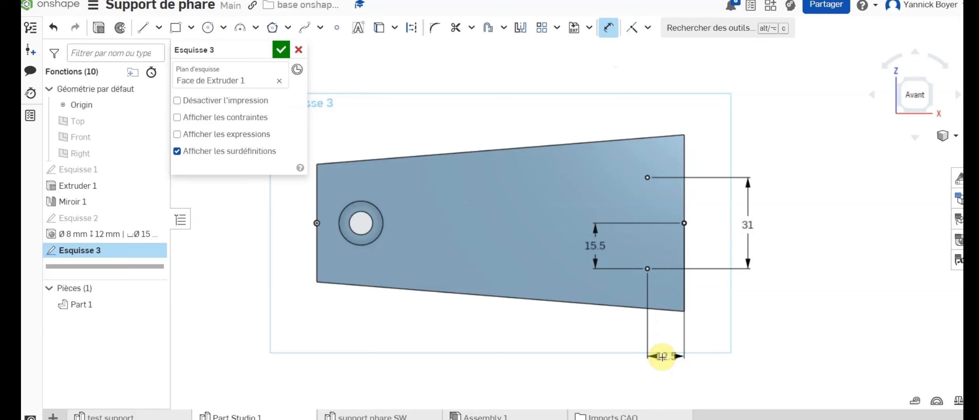
click(282, 50)
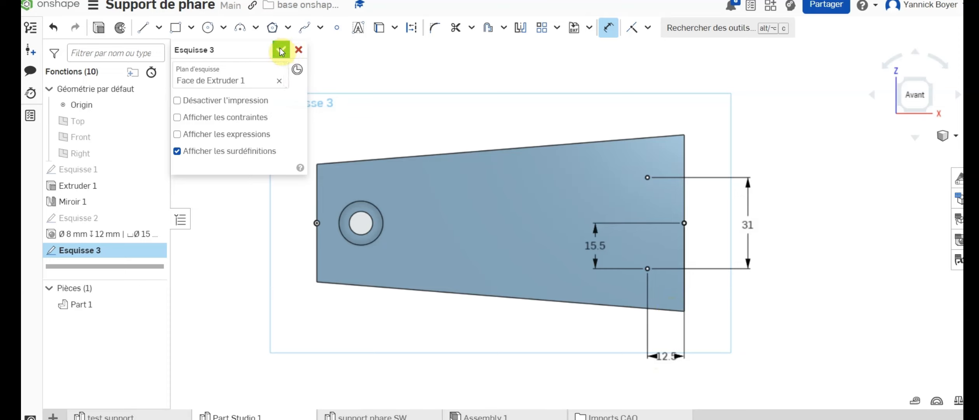
click(282, 51)
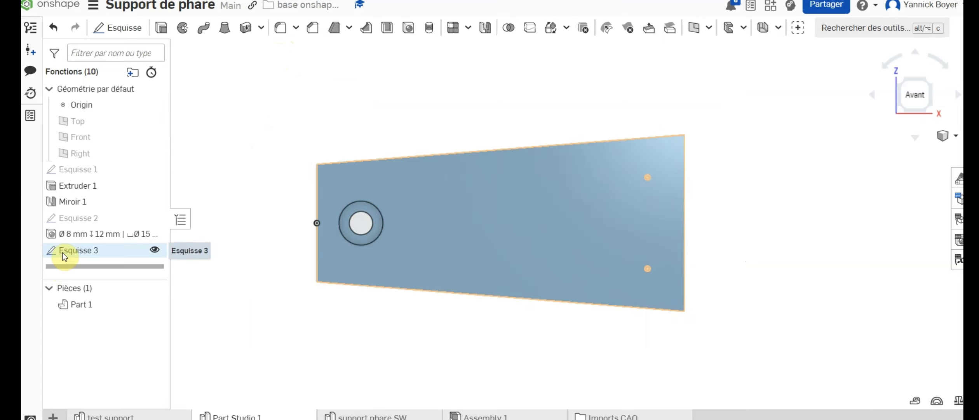
Create 8 mm counterbored blind holes at both wide-end points, 12 mm deep, with 13 mm diameter, 4 mm deep counterbores
click(408, 27)
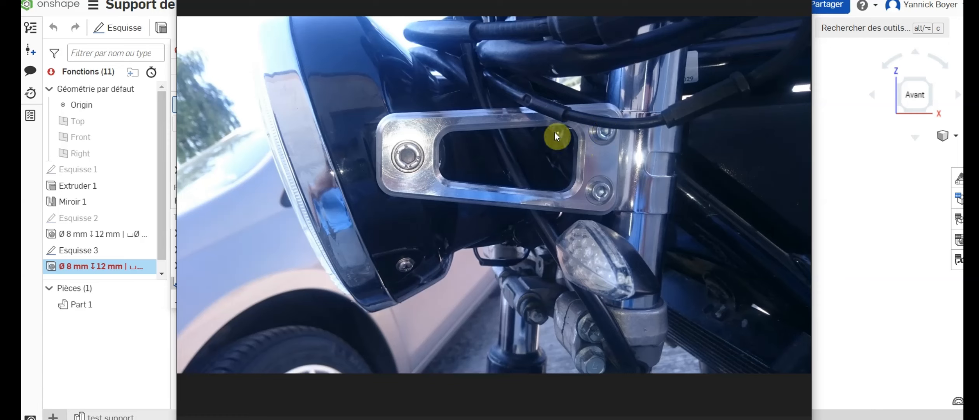
key(alt+Tab)
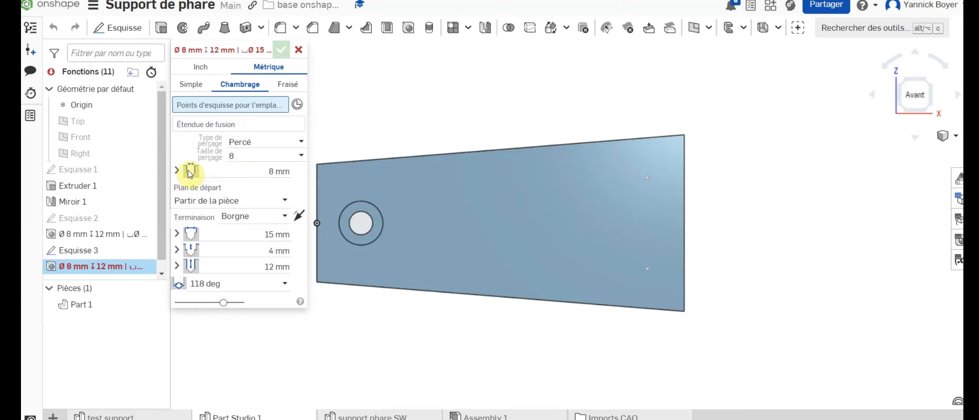
click(274, 233)
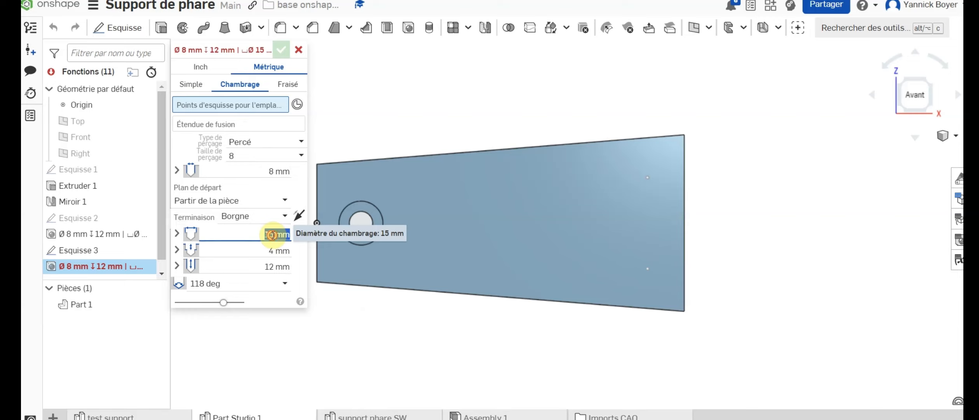
click(274, 233)
key(BackSpace)
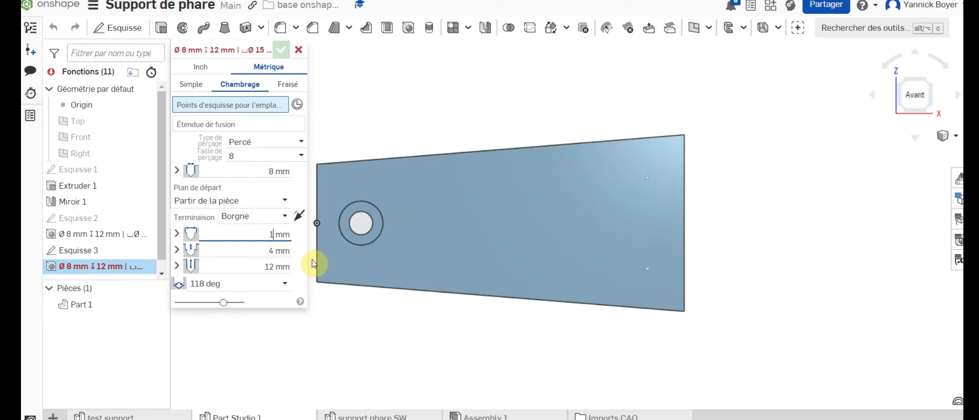
text(3)
click(648, 178)
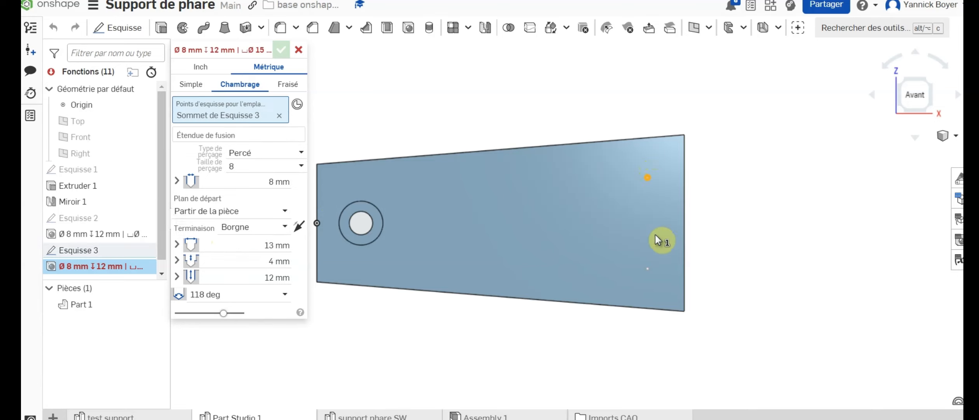
click(648, 268)
click(648, 268)
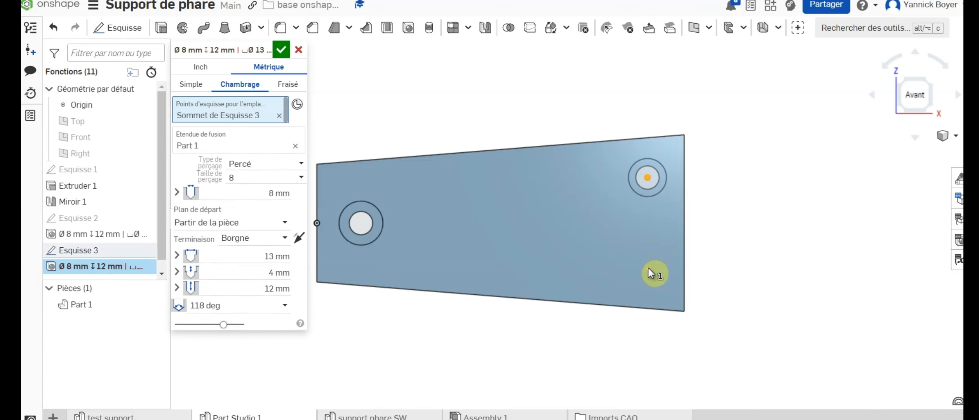
click(648, 269)
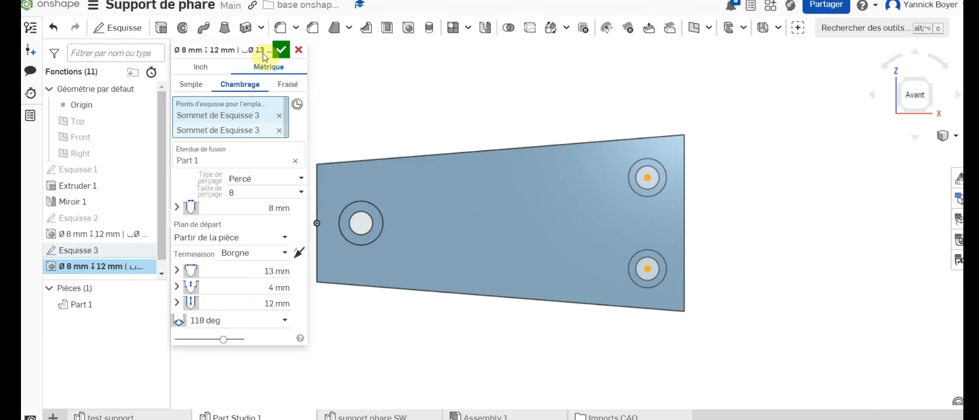
click(284, 51)
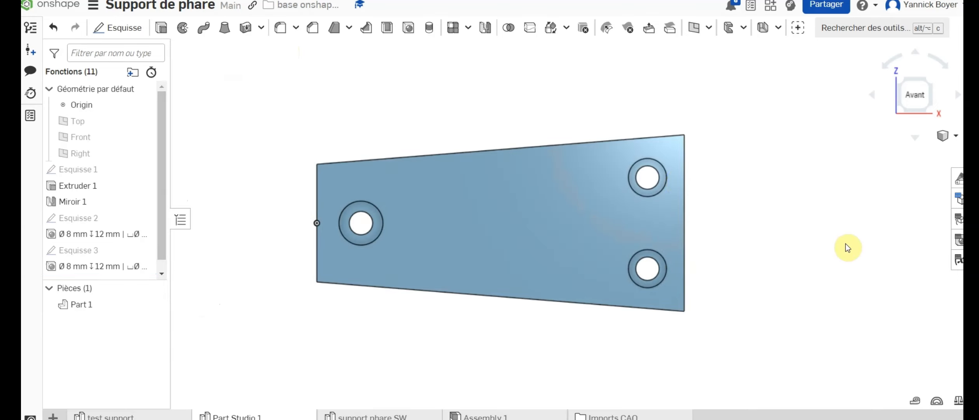
right_drag(767, 254, 742, 269)
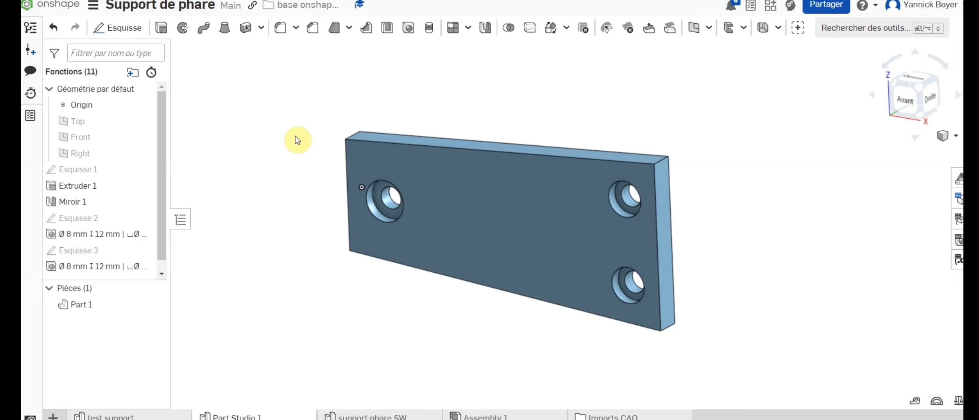
right_drag(508, 218, 561, 258)
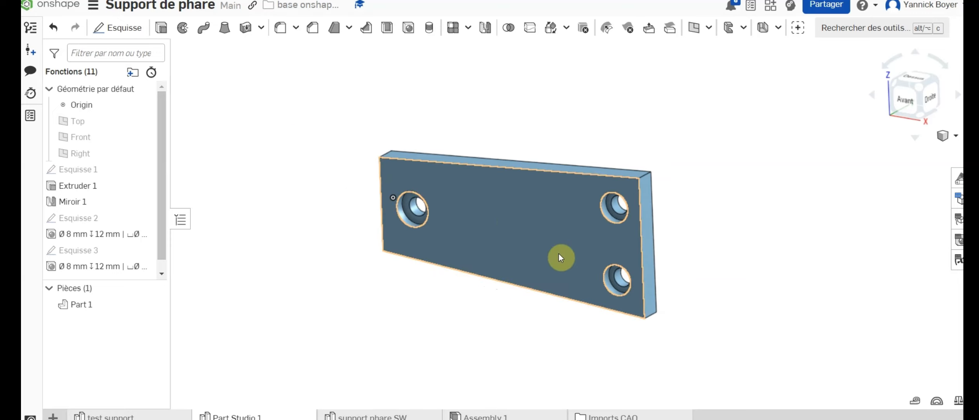
scroll(558, 254, down, 2)
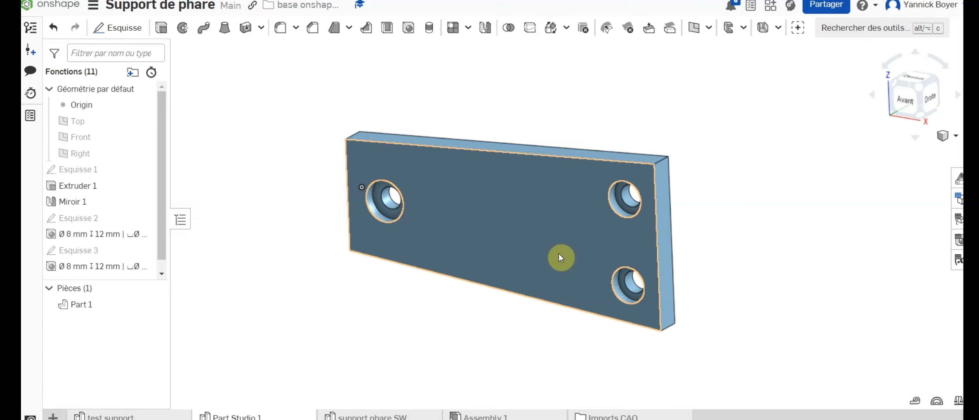
scroll(560, 257, up, 1)
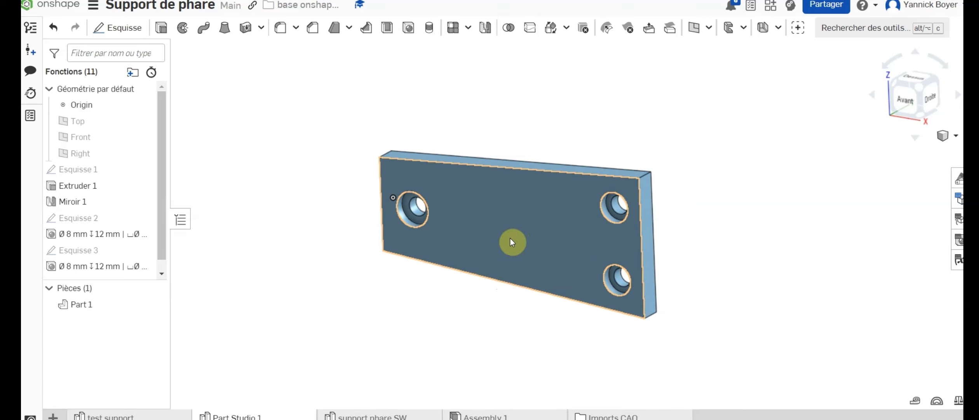
click(909, 109)
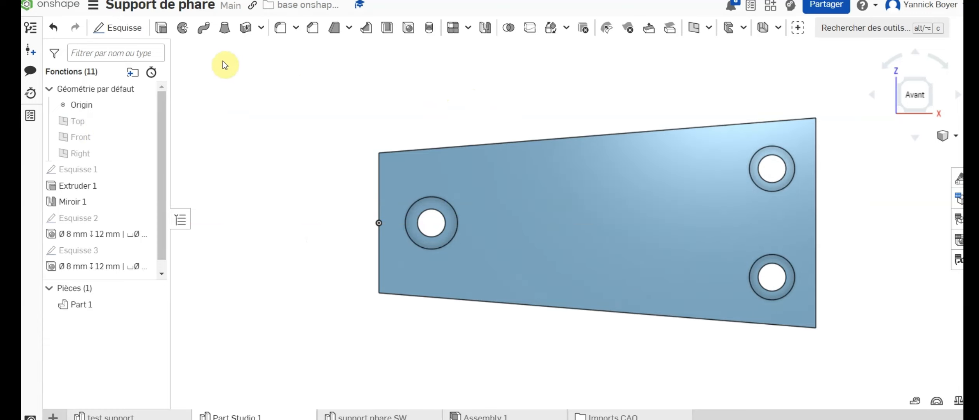
Start a sketch on the plate's front face and offset its two slanted edges inward by 10 mm
click(620, 222)
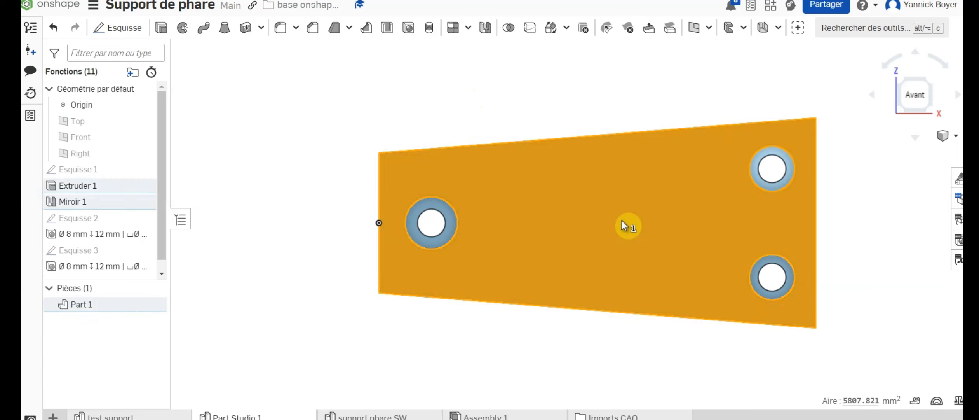
click(130, 35)
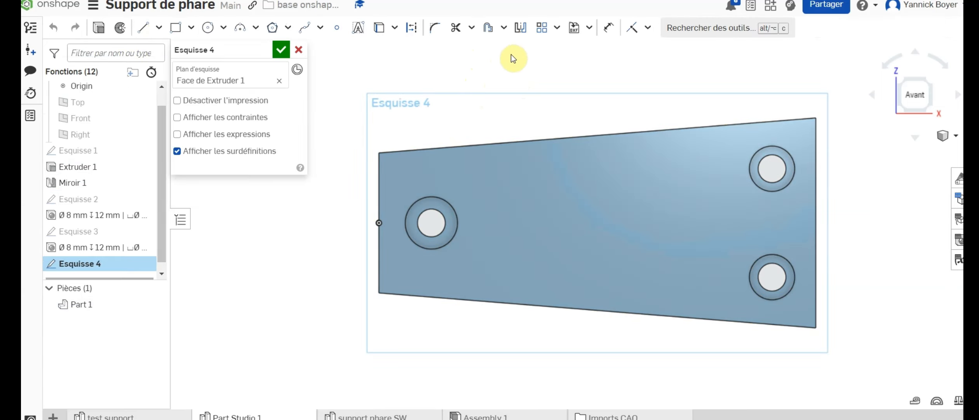
click(489, 28)
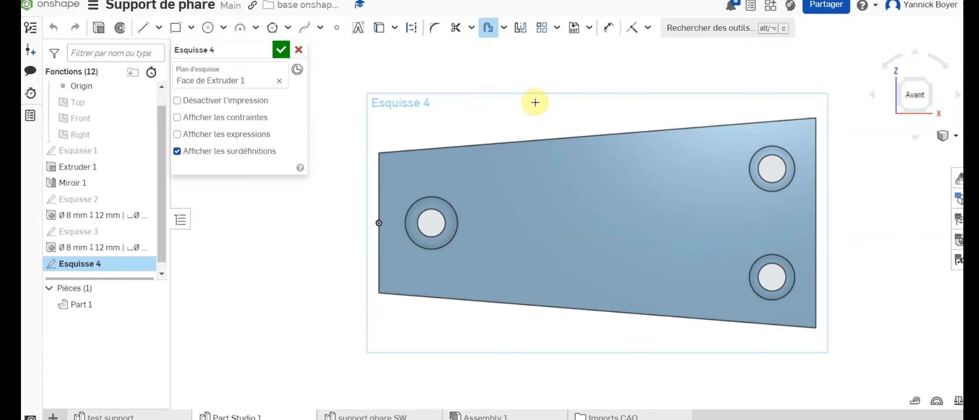
click(548, 141)
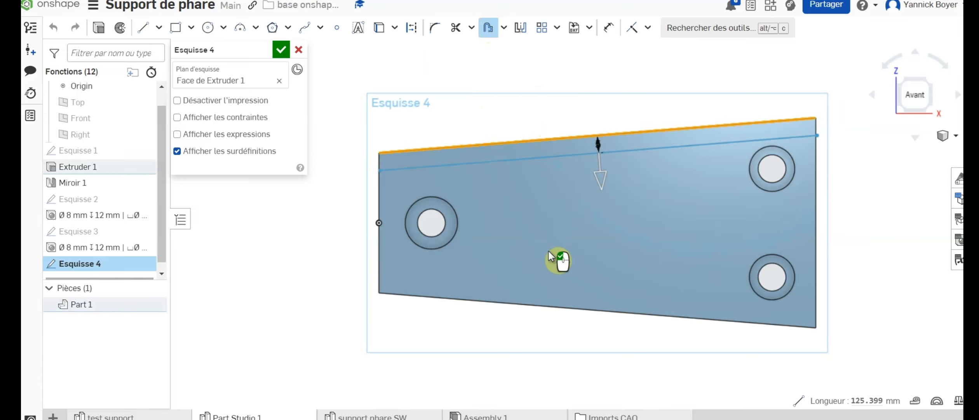
click(554, 304)
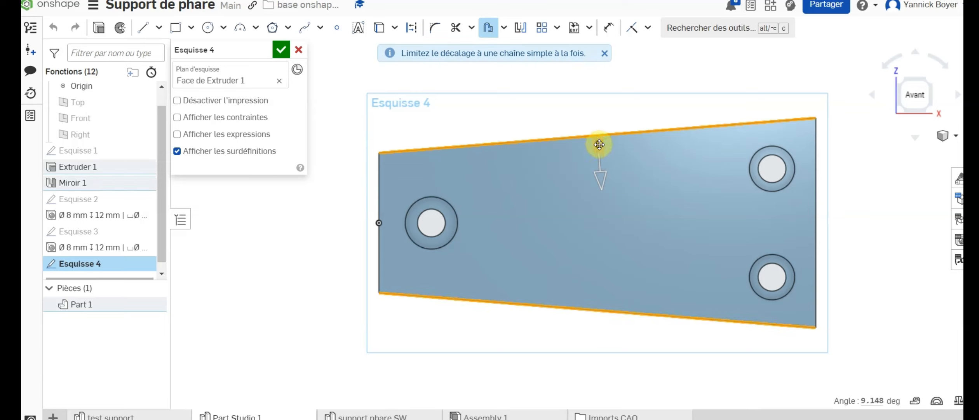
drag(600, 145, 652, 183)
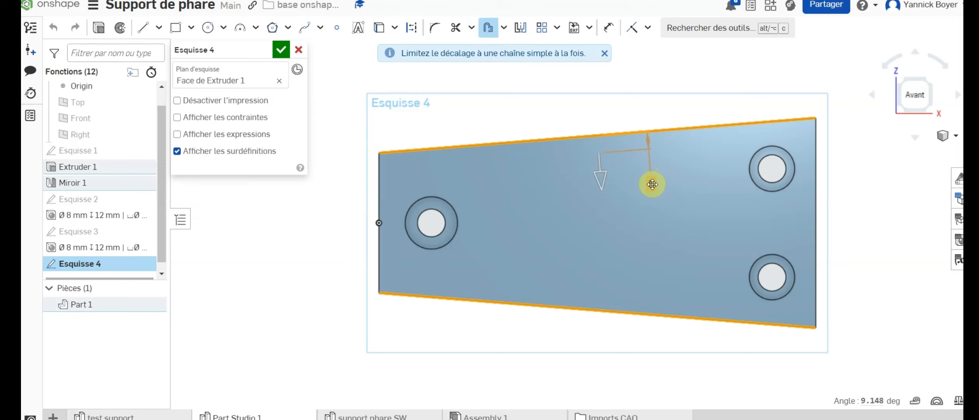
click(652, 185)
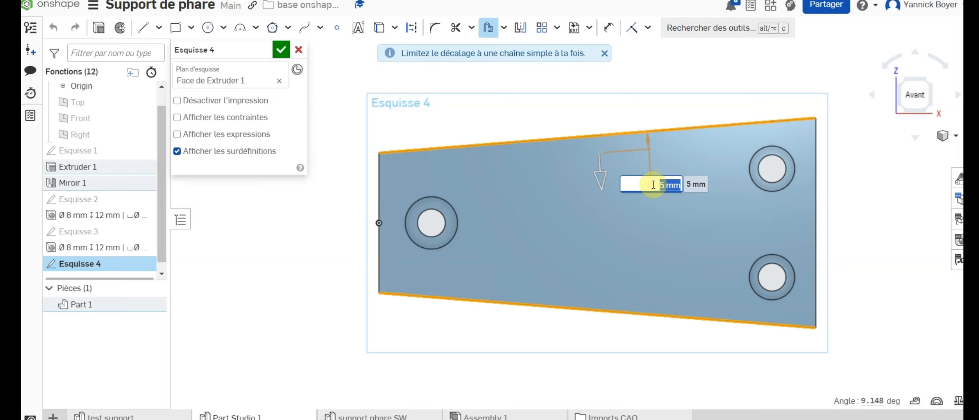
key(Return)
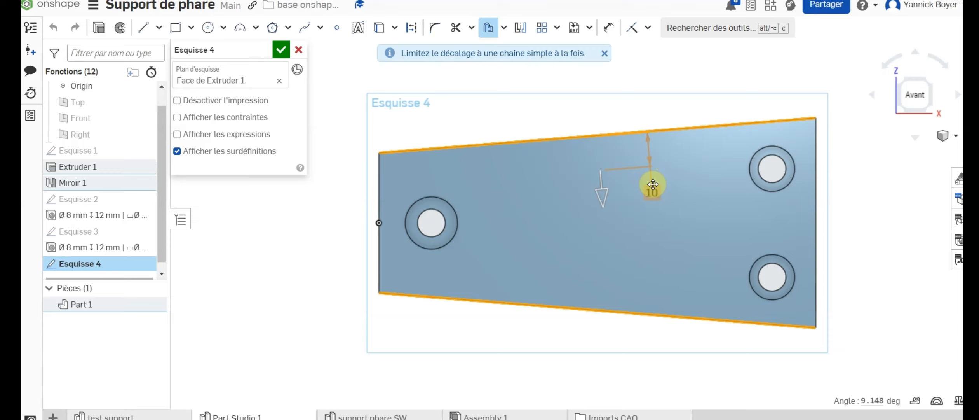
Add the plate's wide and narrow end edges to the inward offset and complete the closed inner outline
click(815, 196)
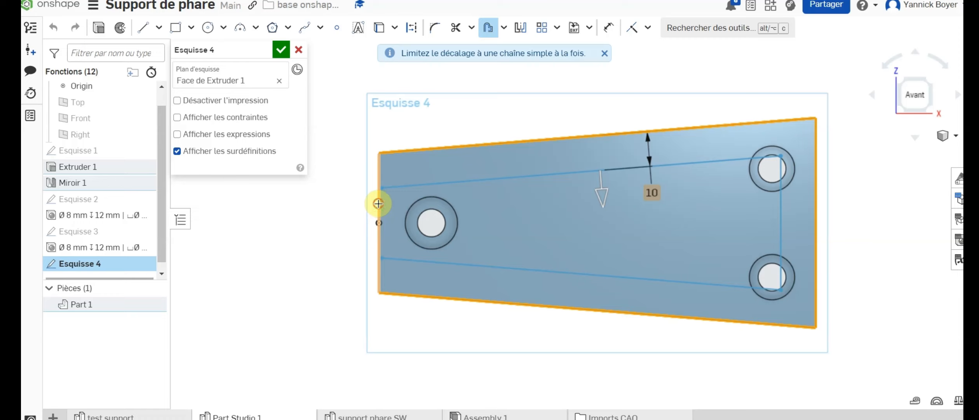
click(378, 204)
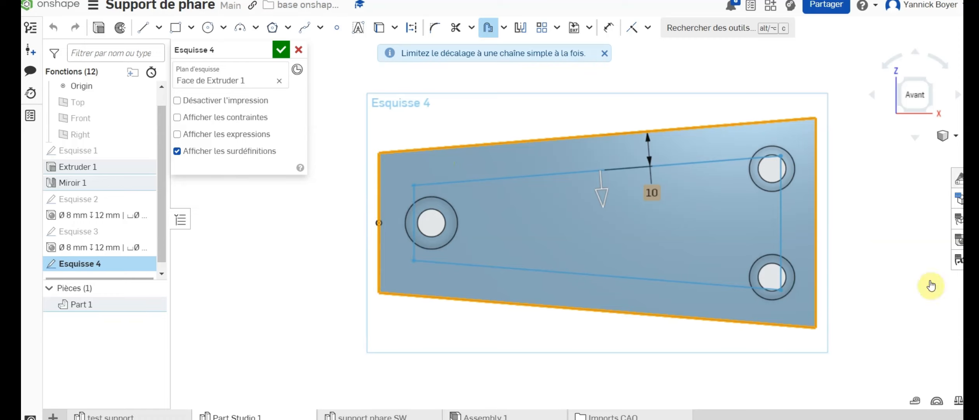
click(515, 178)
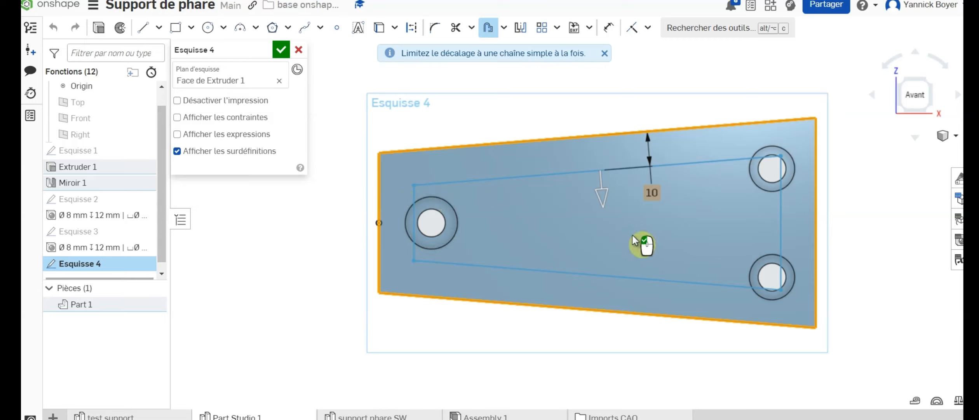
click(450, 113)
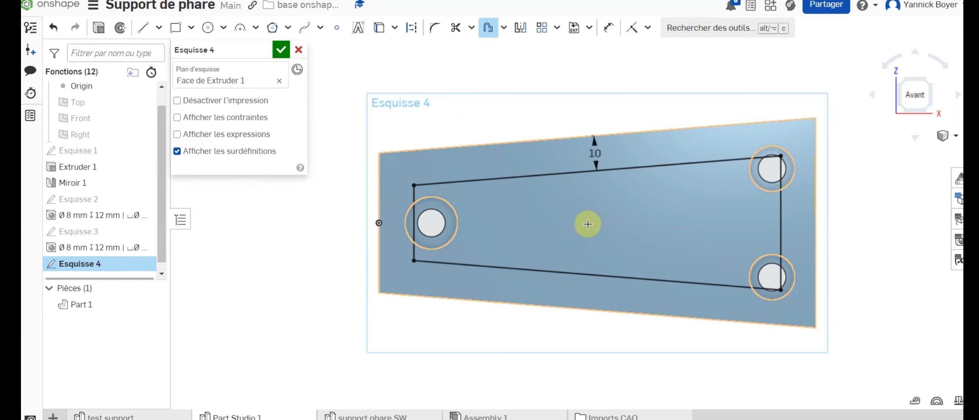
Try to dimension the inner outline's narrow-end line from the plate's narrow end edge, and delete that dimension
click(609, 27)
click(413, 202)
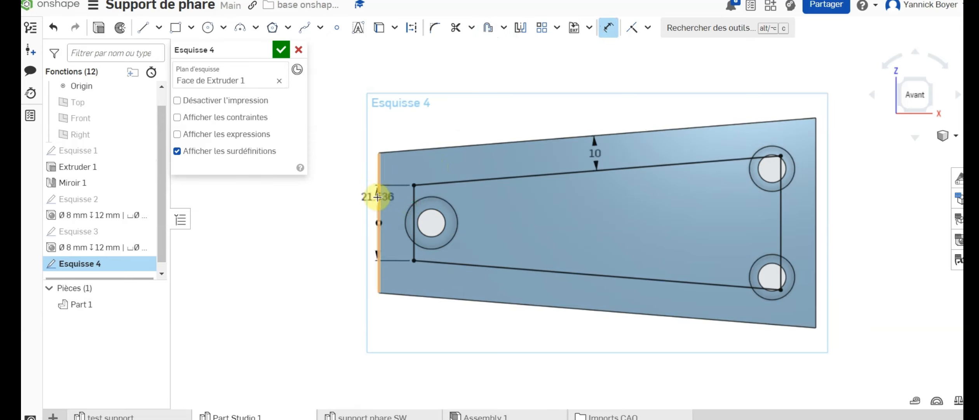
click(394, 231)
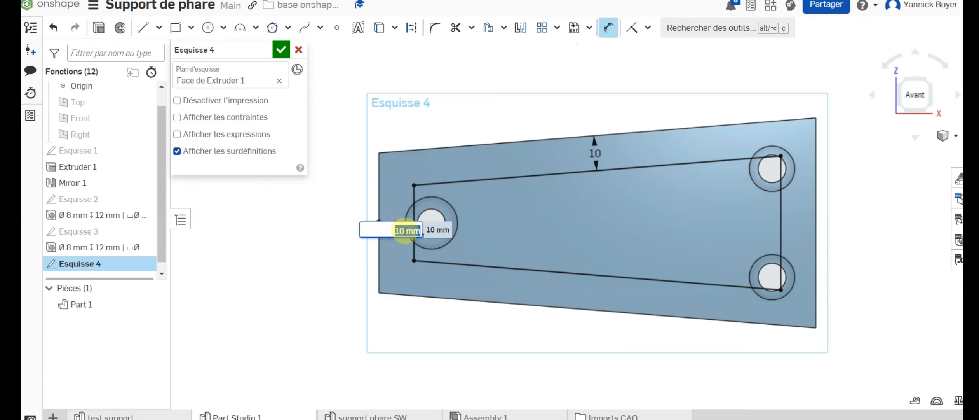
key(Return)
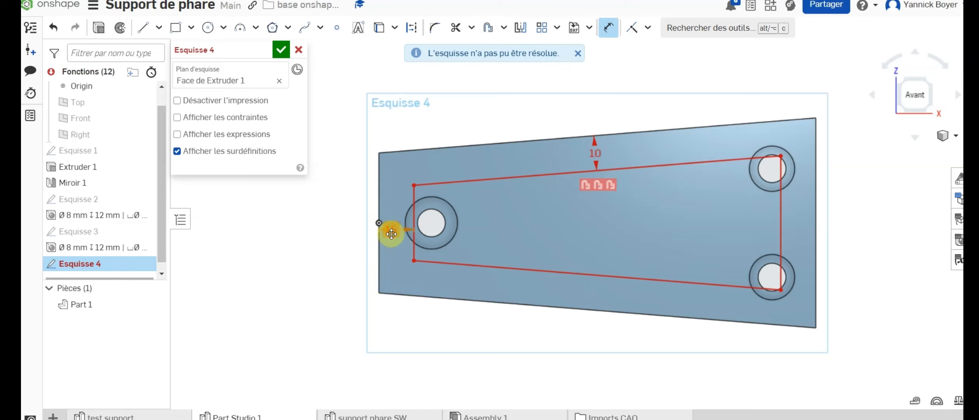
click(391, 234)
key(Delete)
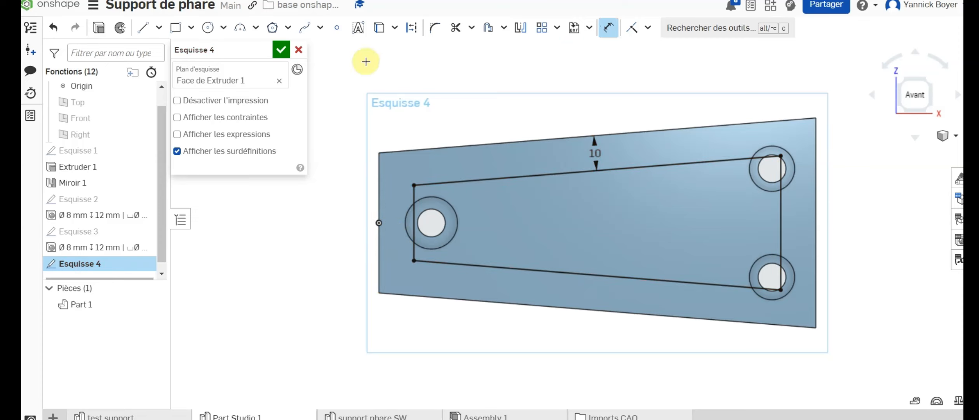
Draw two vertical lines across the inner outline, about 25.5 mm long toward the narrow end and about 33.9 mm long toward the wide end
key(m)
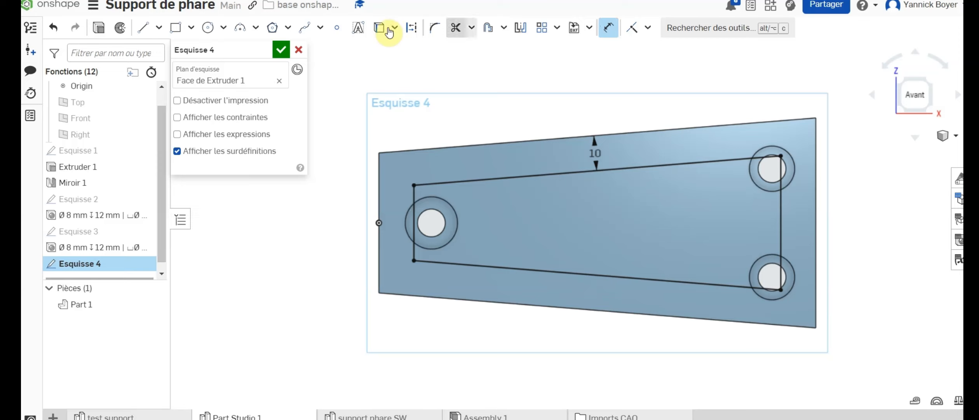
click(143, 28)
click(501, 179)
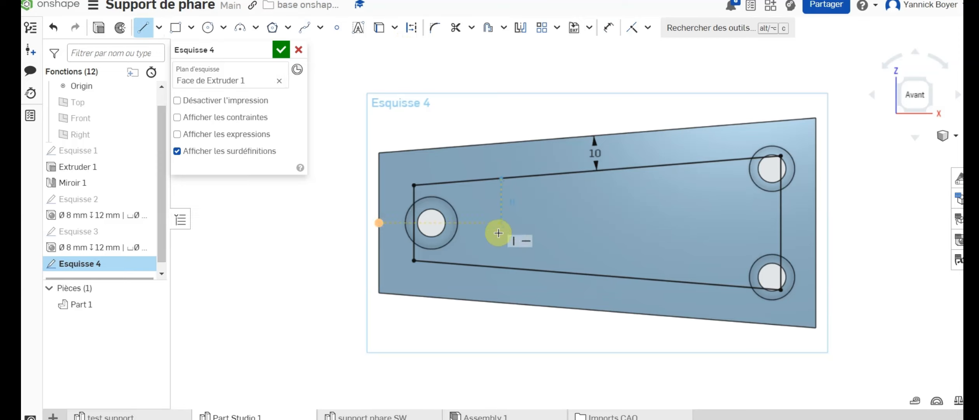
click(497, 268)
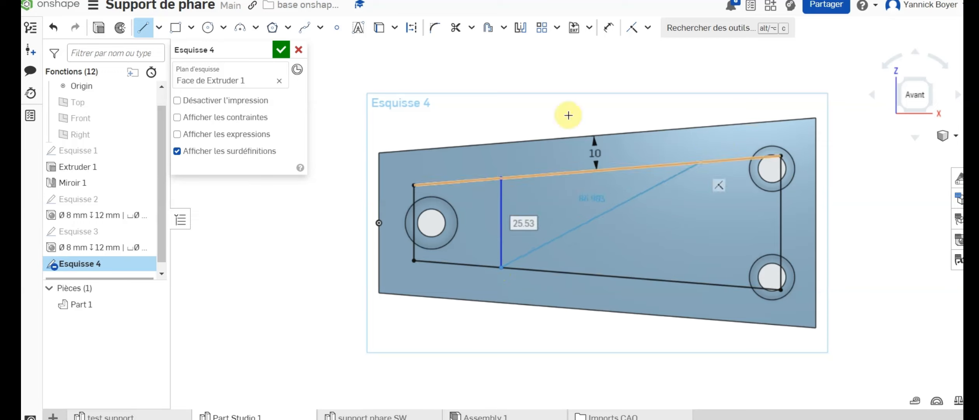
click(142, 27)
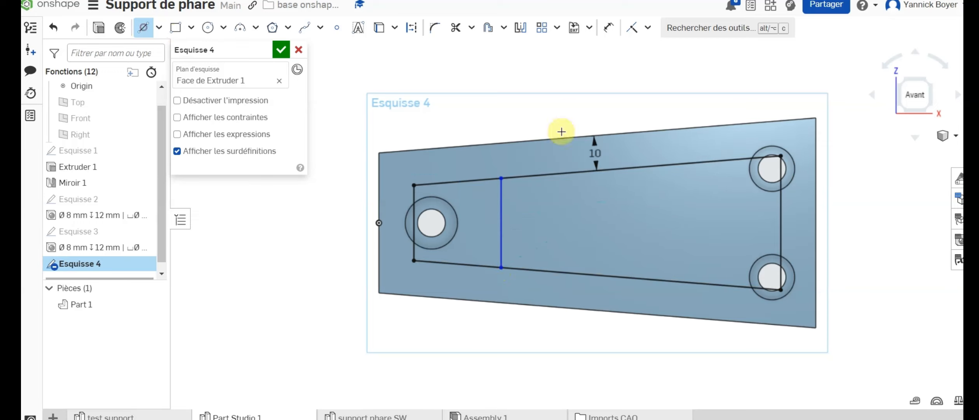
click(684, 166)
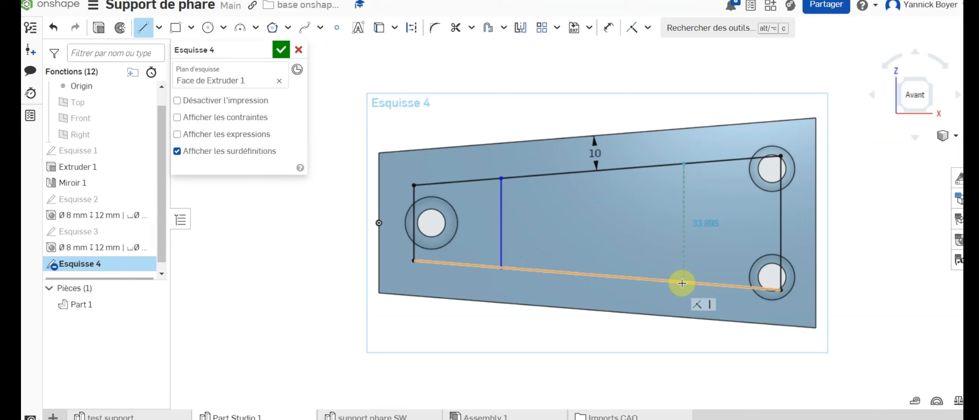
click(683, 283)
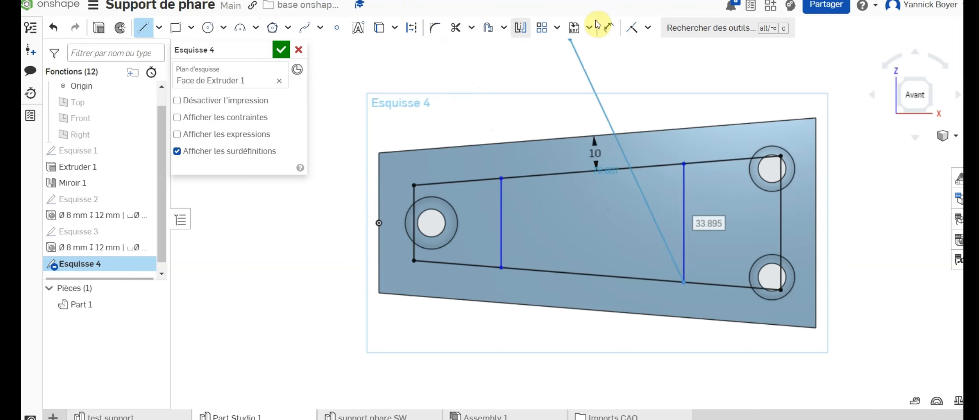
Dimension the vertical line nearer the narrow end 30 mm from the plate's narrow end edge
click(607, 27)
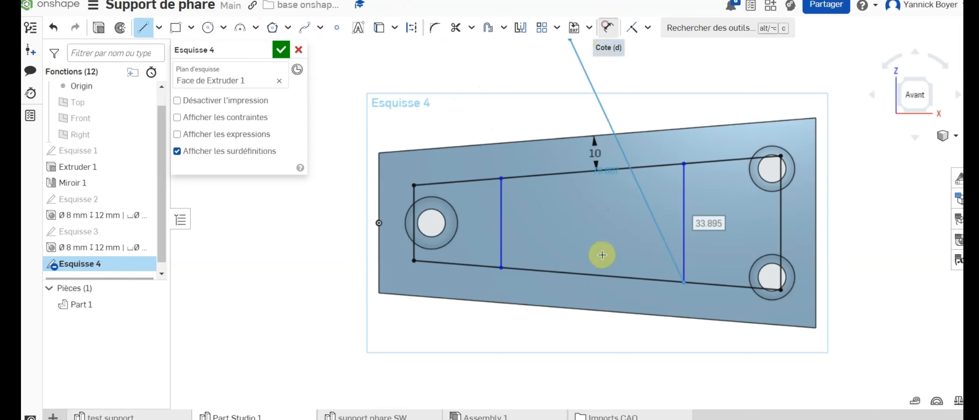
click(501, 210)
click(379, 199)
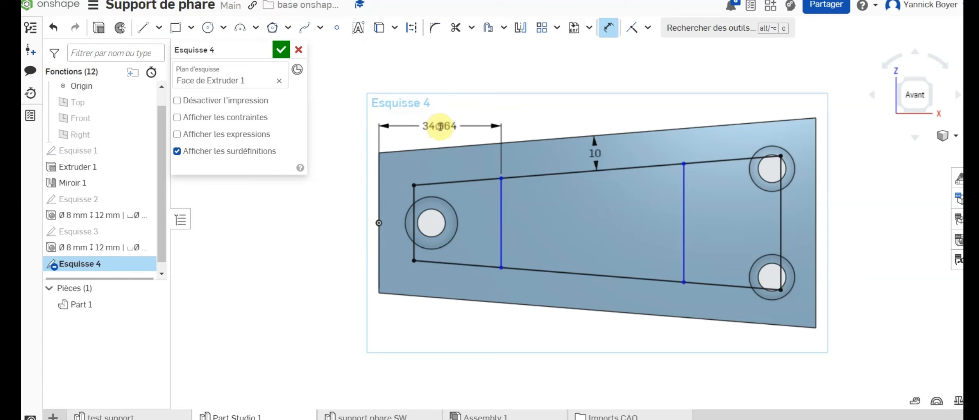
click(440, 127)
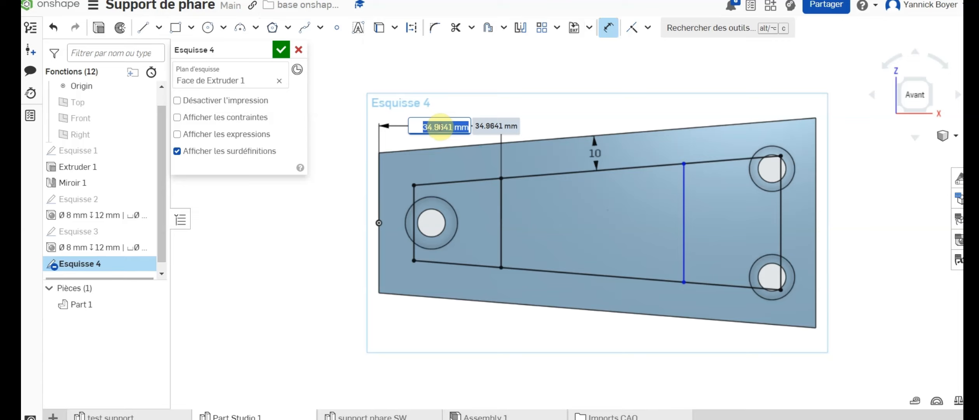
key(Return)
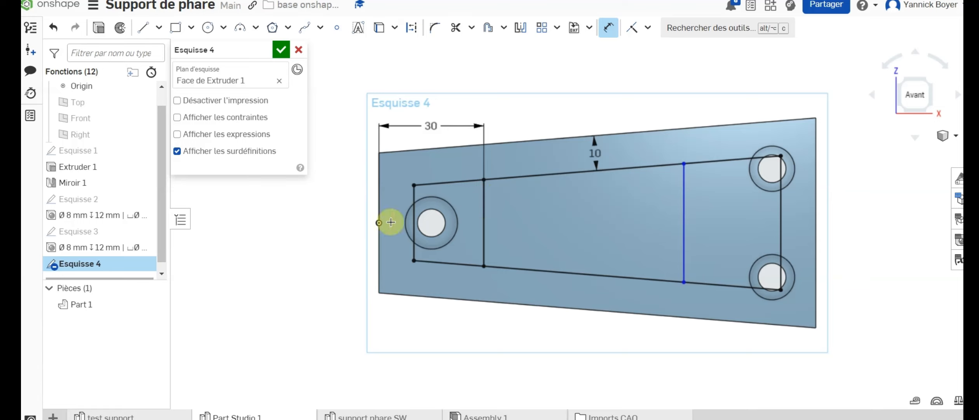
Dimension the vertical line nearer the wide end 25 mm from the plate's wide end edge
click(685, 220)
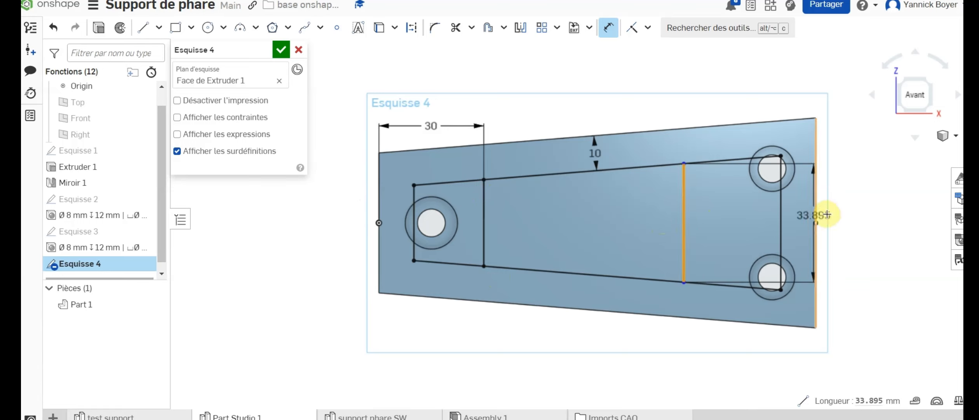
click(815, 214)
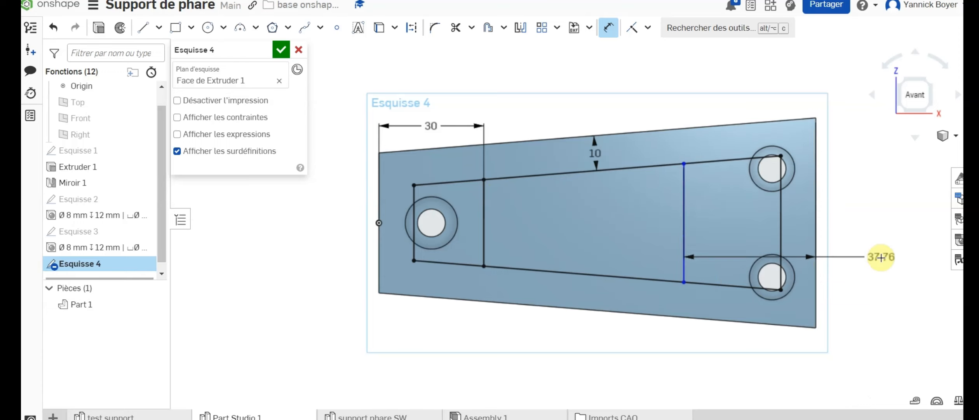
click(759, 69)
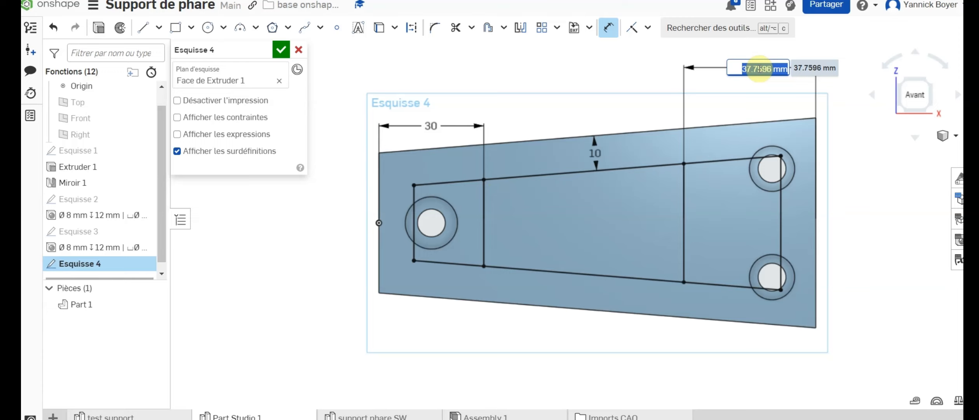
text(25)
key(Return)
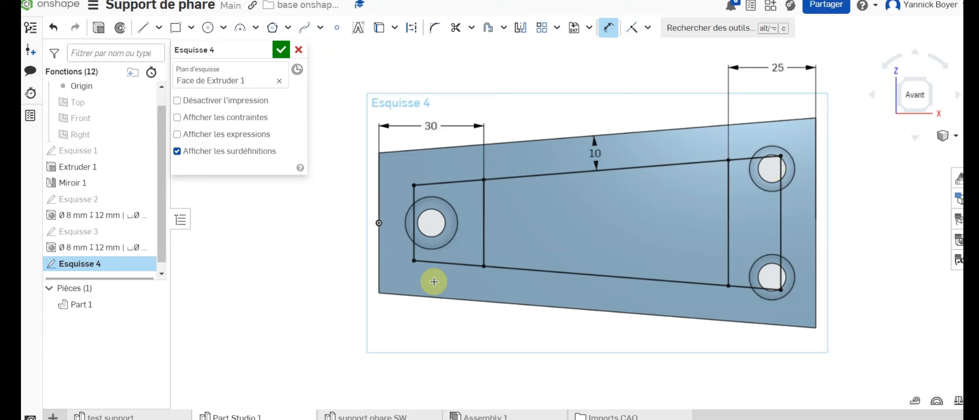
Trim the inner outline's segments beyond both vertical lines, leaving only the central trapezoid
click(456, 33)
click(456, 28)
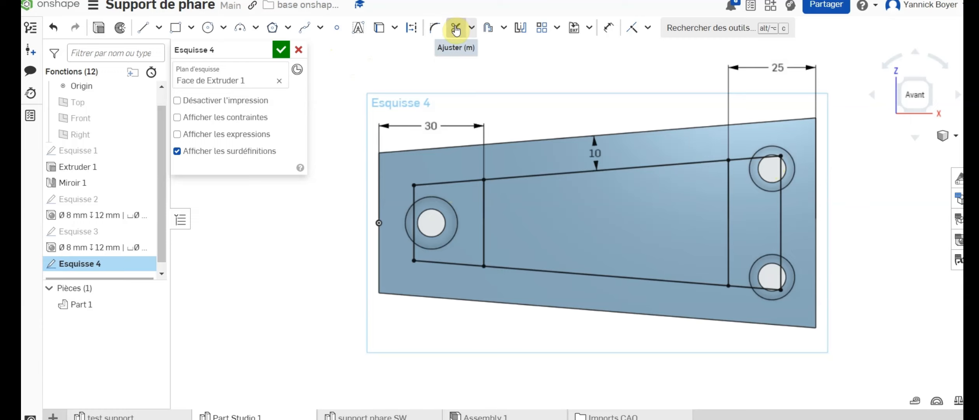
click(438, 182)
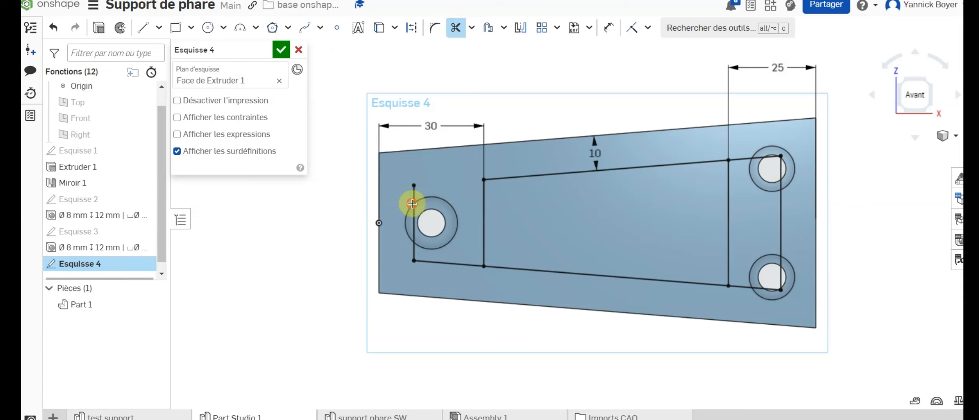
click(412, 203)
click(448, 263)
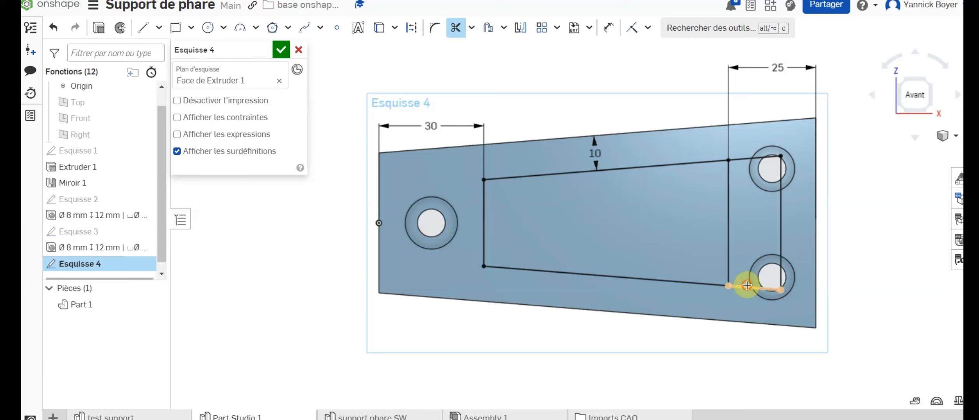
click(781, 253)
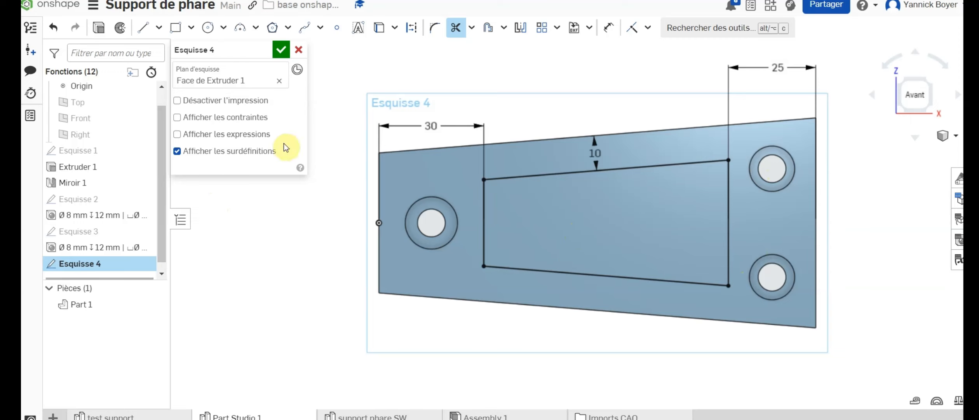
Cut the central trapezoid sketch region through the whole plate with a remove extrusion set to through all (À travers tous)
click(98, 30)
click(518, 203)
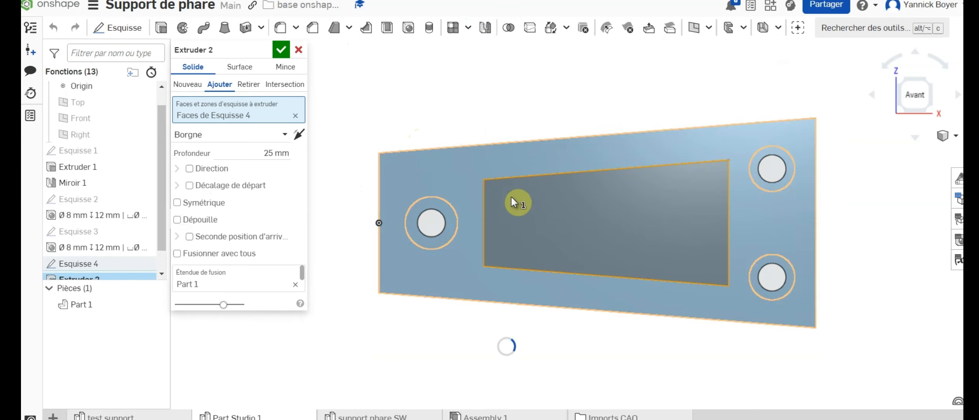
click(255, 93)
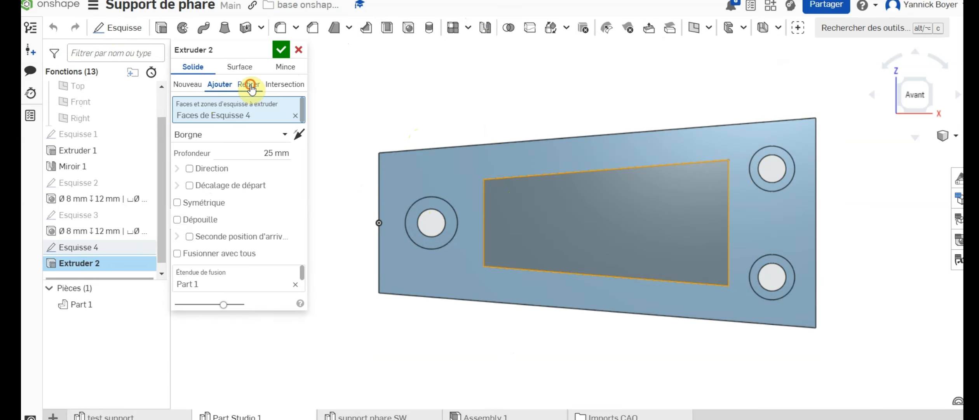
click(275, 154)
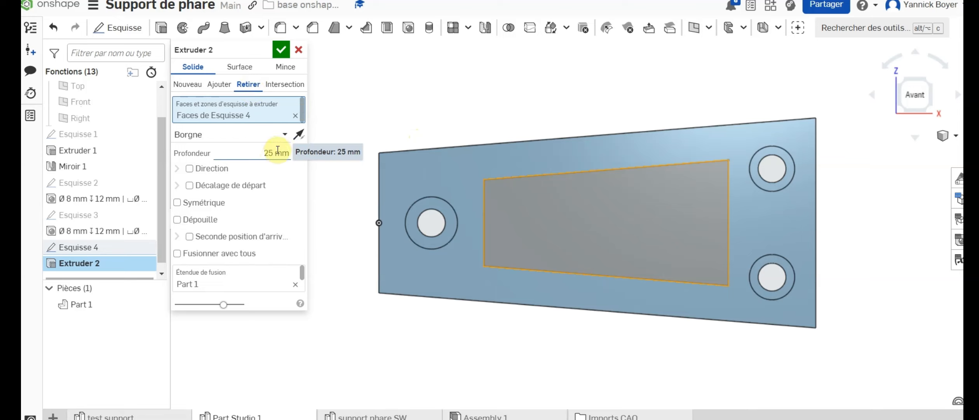
click(283, 134)
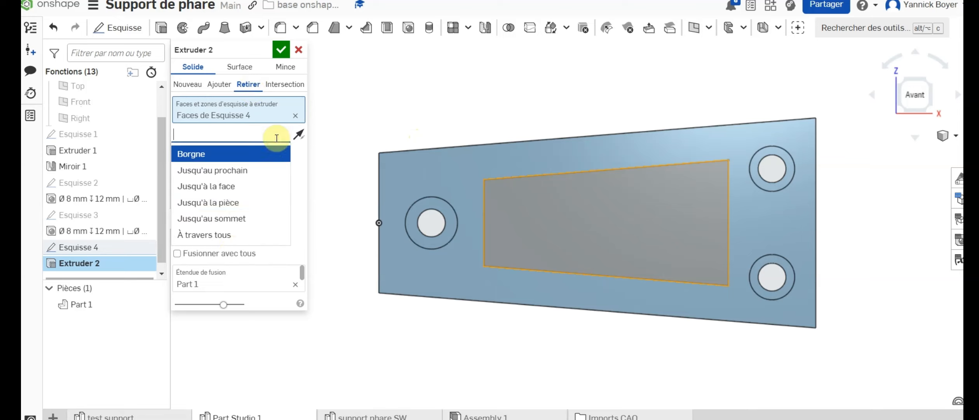
click(226, 235)
click(280, 49)
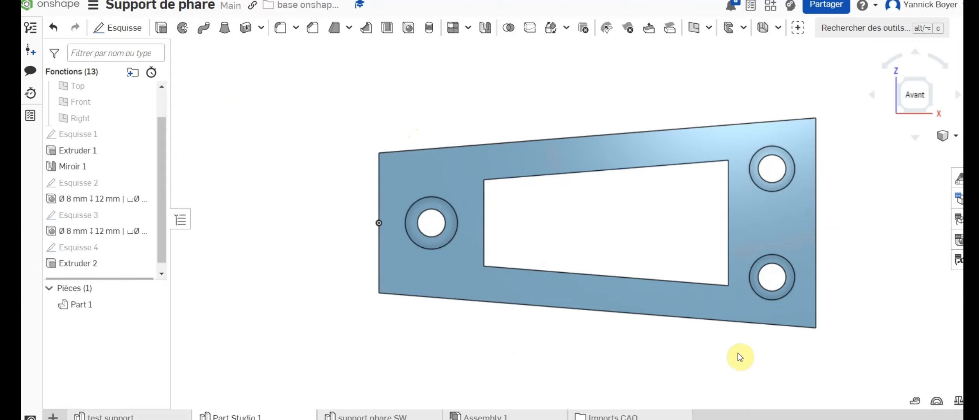
right_drag(738, 353, 714, 366)
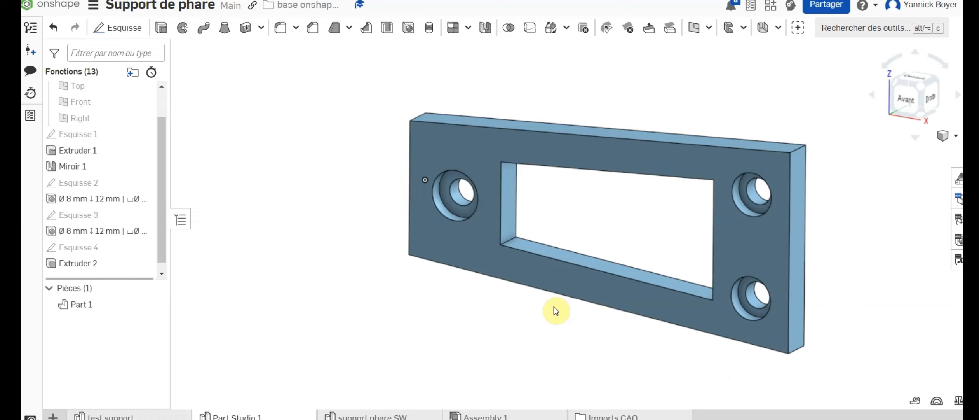
Begin a fillet with an 8 mm radius on the plate's two upper outer corner edges, at the narrow and wide ends
click(279, 30)
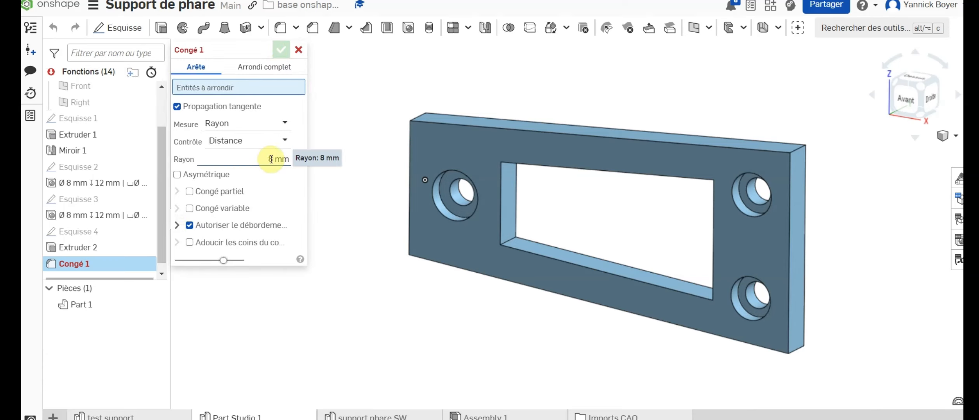
click(271, 159)
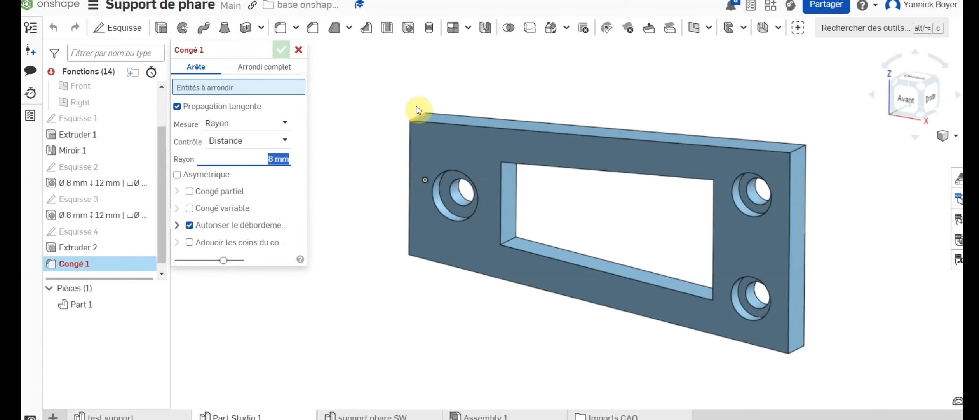
click(394, 94)
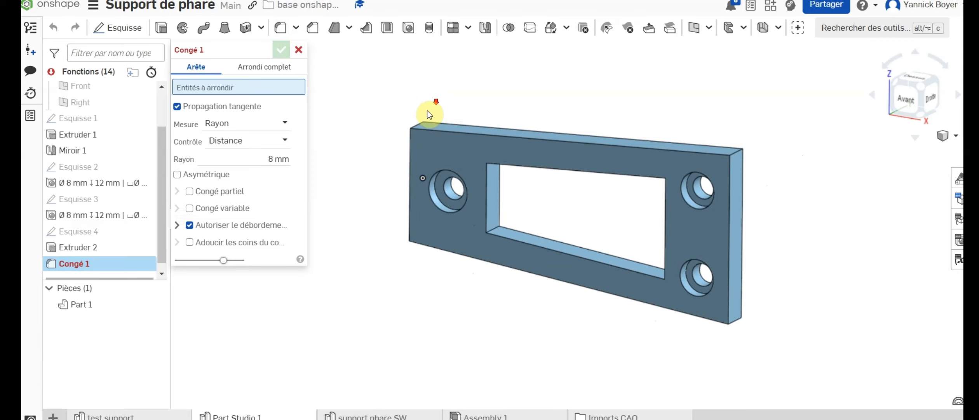
scroll(427, 110, up, 5)
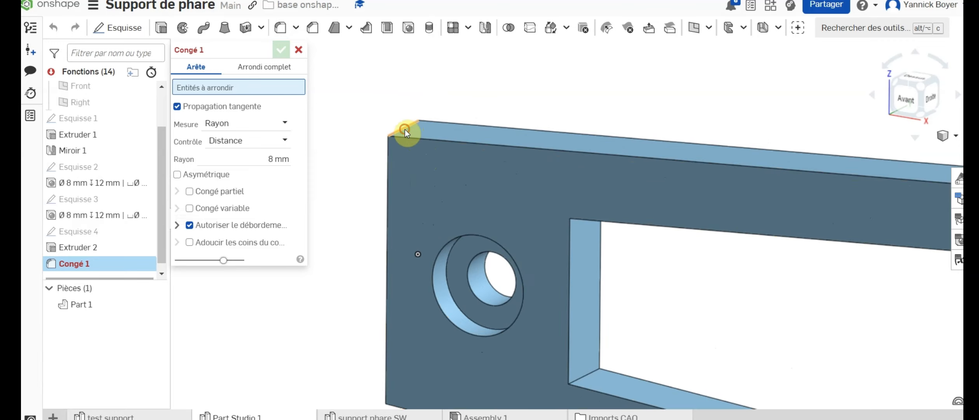
click(405, 132)
scroll(412, 163, up, 3)
scroll(808, 308, down, 5)
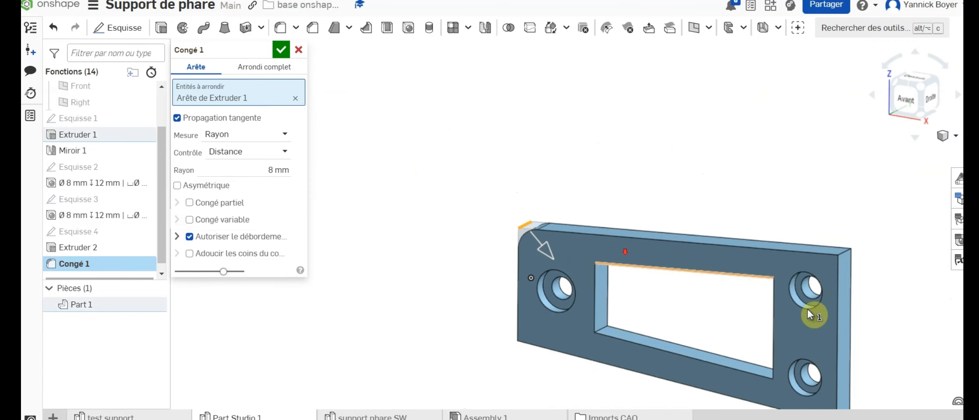
scroll(669, 259, down, 2)
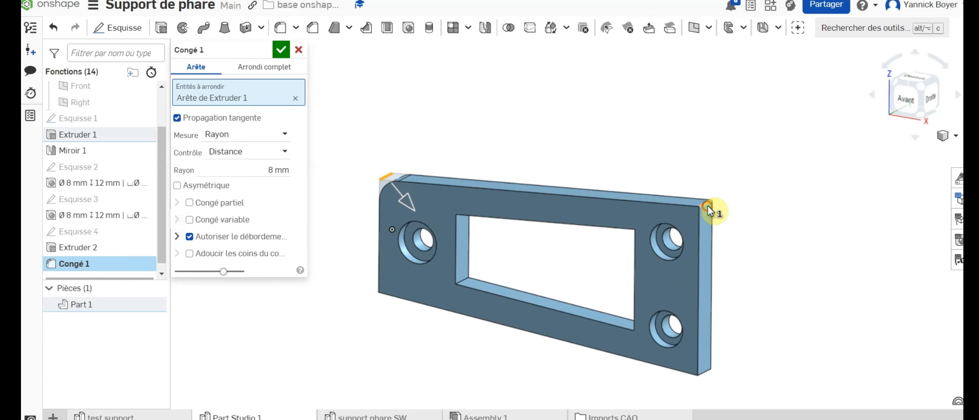
click(708, 206)
Add the plate's two lower outer corner edges, at the wide and narrow ends, to the 8 mm fillet
scroll(692, 318, down, 3)
middle_drag(696, 318, 733, 176)
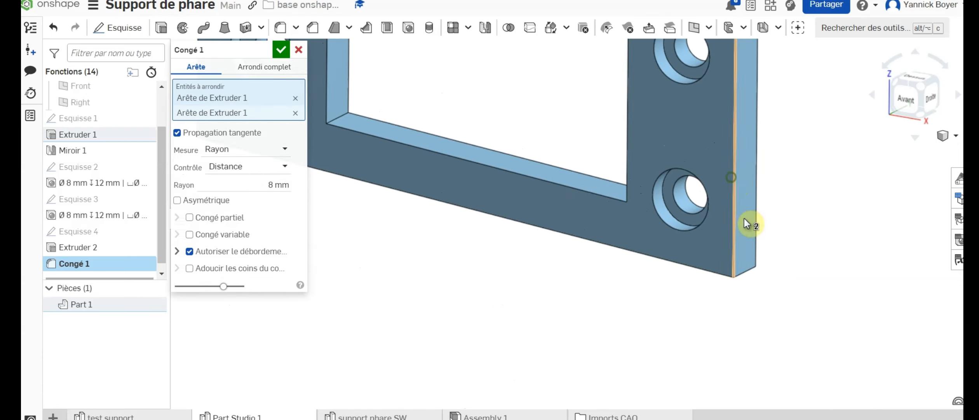
right_drag(753, 306, 776, 252)
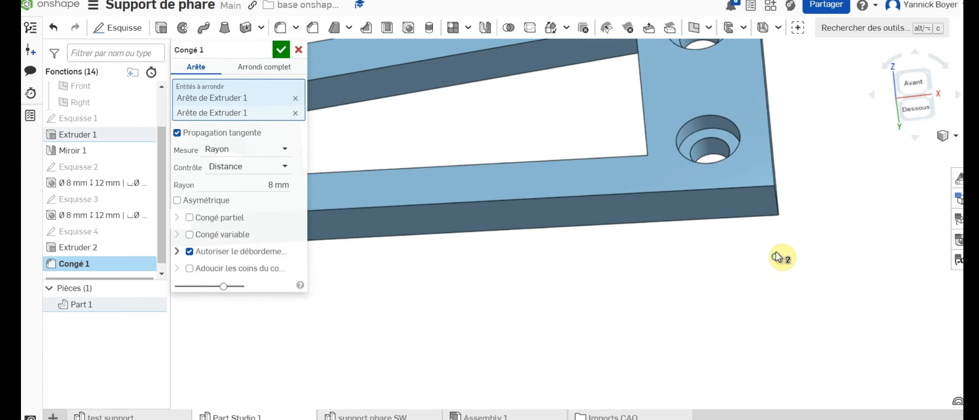
click(775, 202)
right_drag(776, 201, 809, 263)
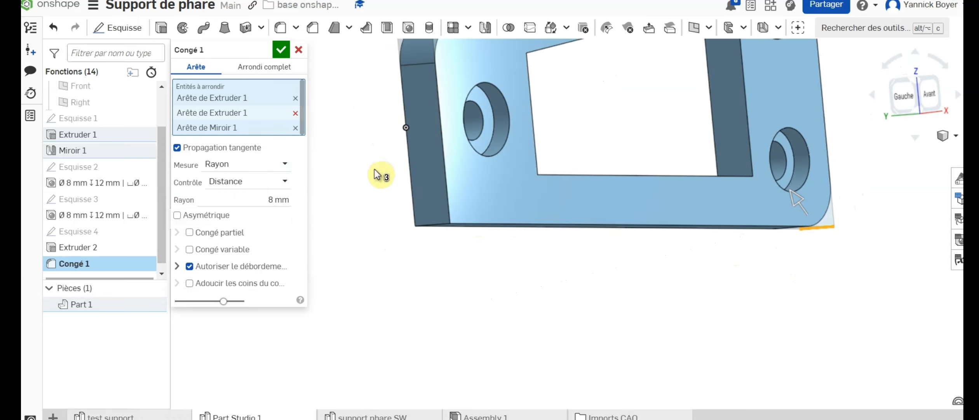
click(432, 229)
Add the two inner corner edges at the narrow end of the trapezoidal opening to the 8 mm fillet
scroll(601, 254, down, 5)
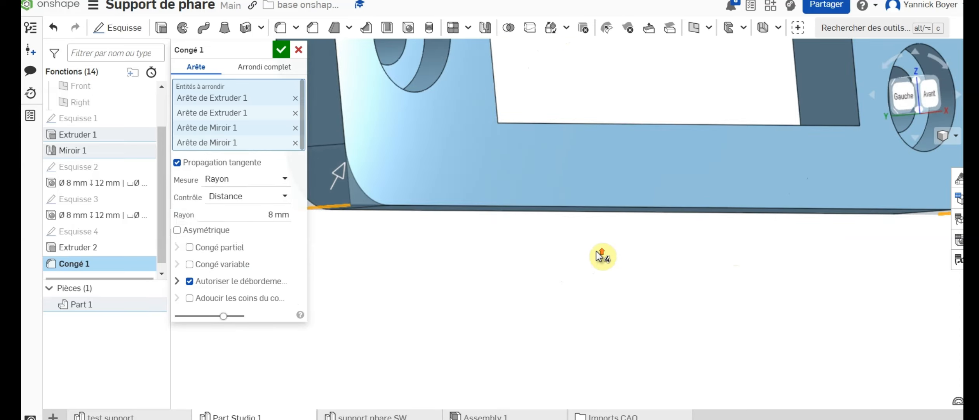
right_drag(616, 189, 552, 218)
scroll(553, 217, up, 6)
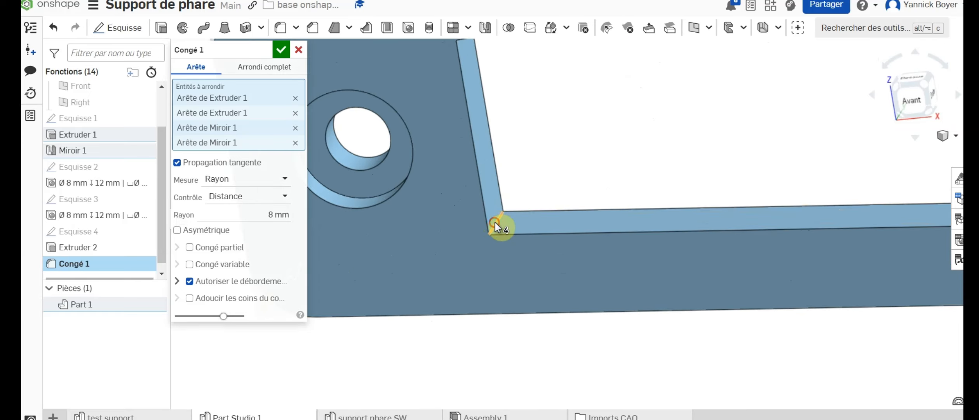
click(496, 222)
scroll(520, 236, down, 5)
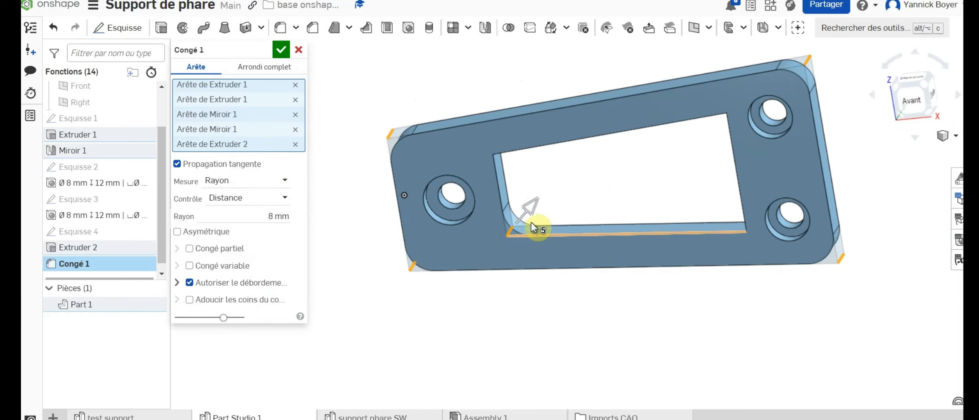
right_drag(557, 186, 378, 124)
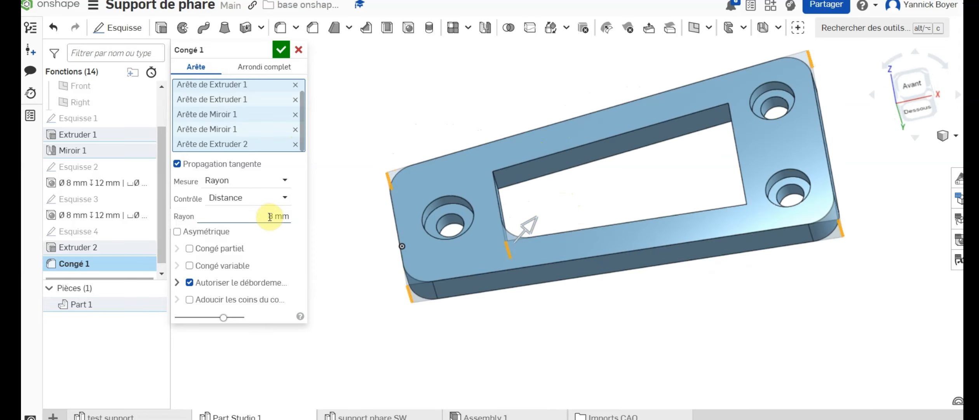
scroll(509, 190, up, 5)
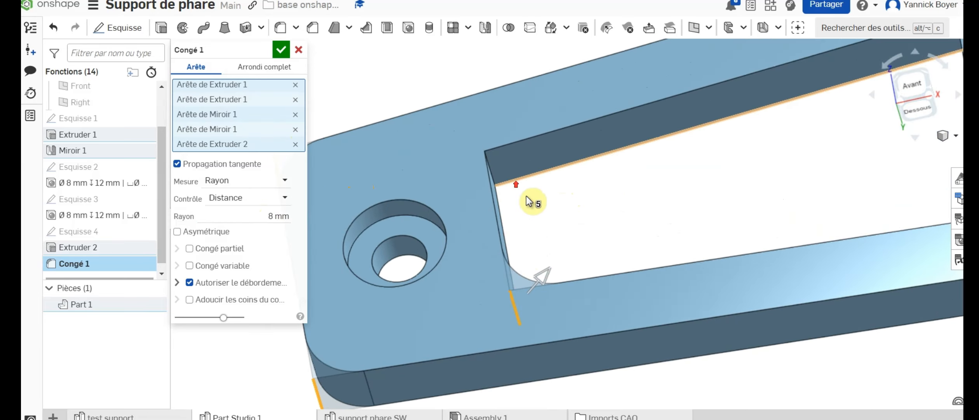
right_drag(589, 235, 571, 224)
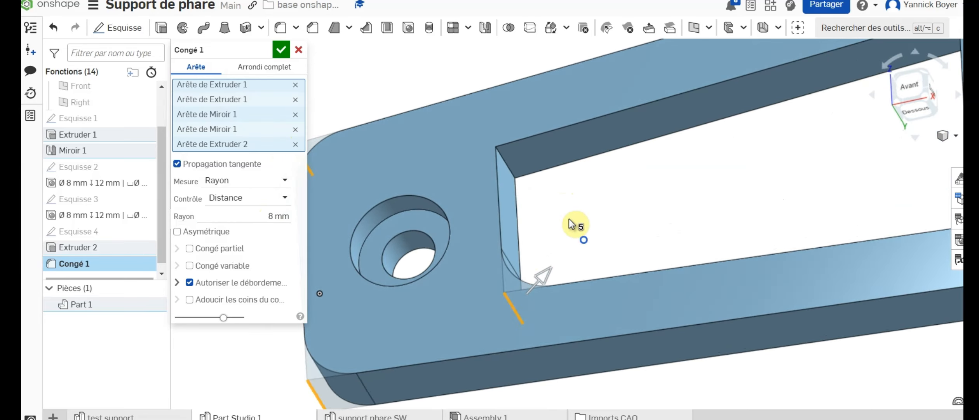
click(510, 169)
Add the two inner corner edges at the opening's wide end and apply the 8 mm fillet
scroll(619, 199, down, 5)
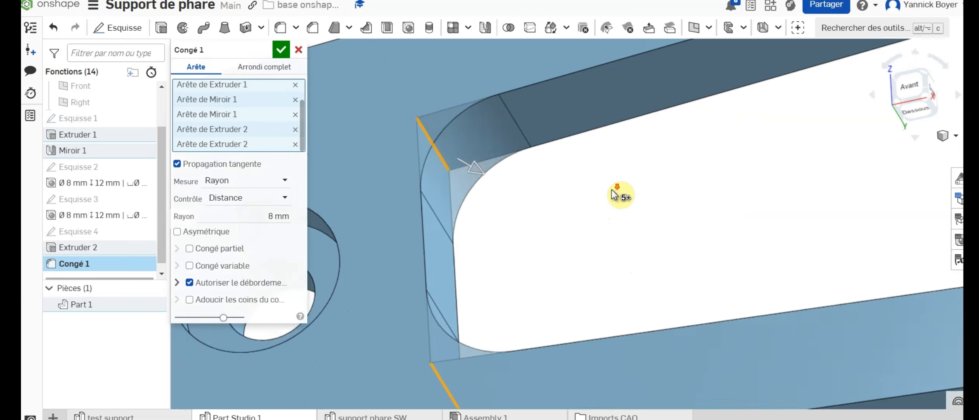
right_drag(613, 194, 704, 192)
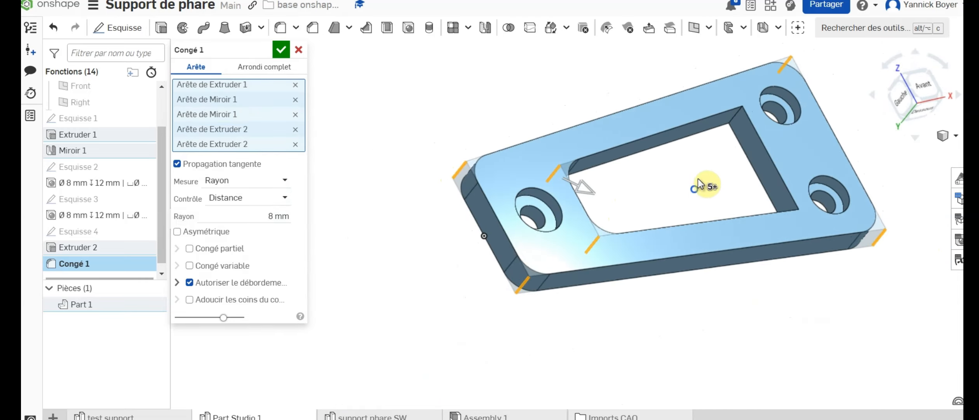
click(734, 125)
right_drag(721, 148, 743, 192)
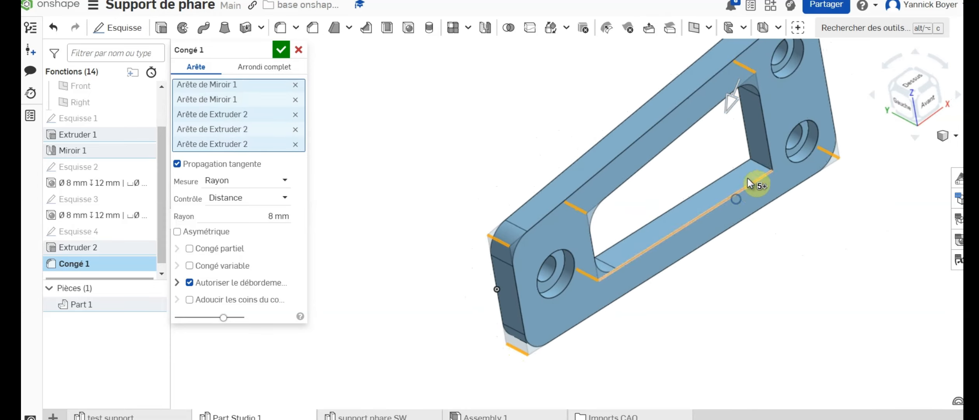
click(756, 168)
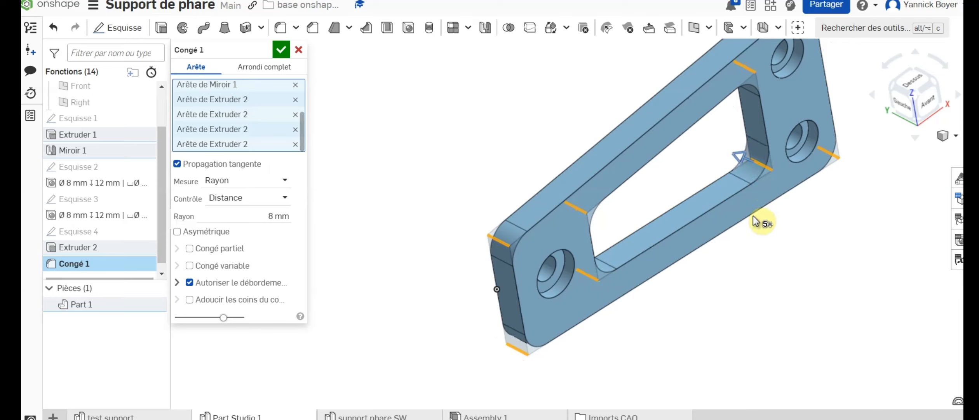
right_drag(733, 238, 678, 219)
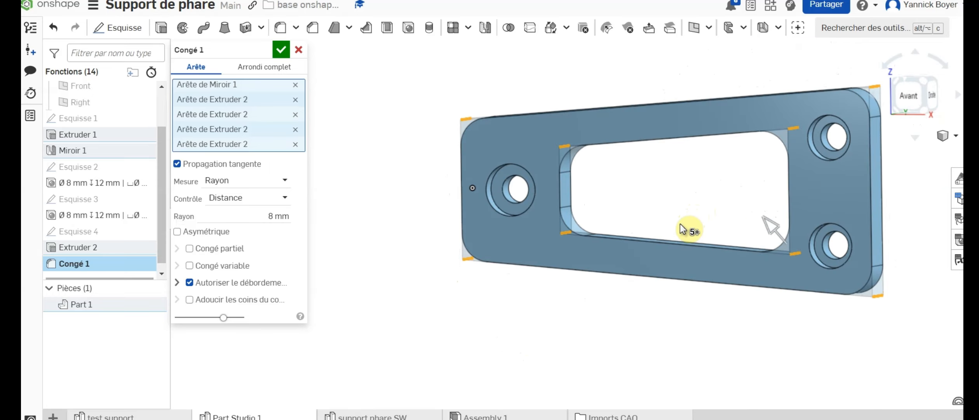
click(281, 50)
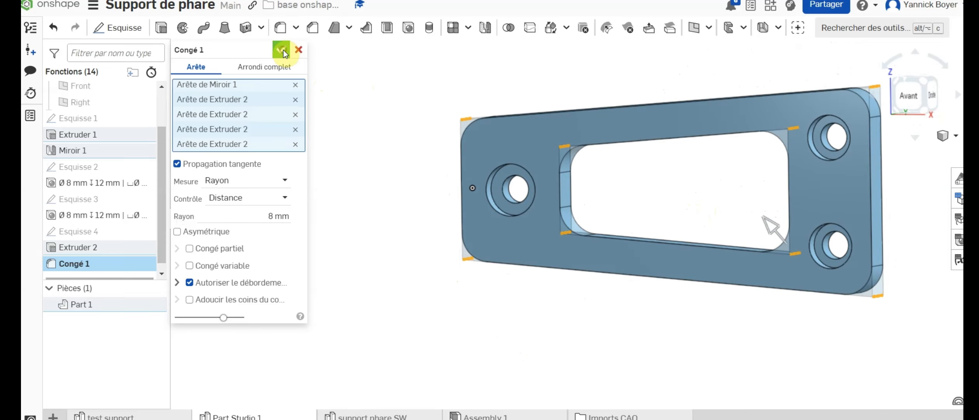
middle_drag(829, 216, 713, 240)
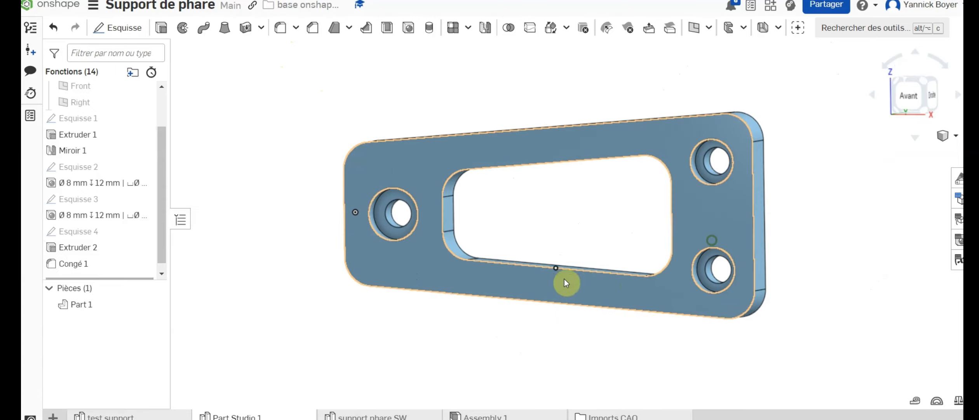
mouse_move(533, 273)
right_down()
mouse_move(542, 234)
mouse_move(528, 283)
mouse_move(511, 247)
mouse_move(533, 270)
right_up()
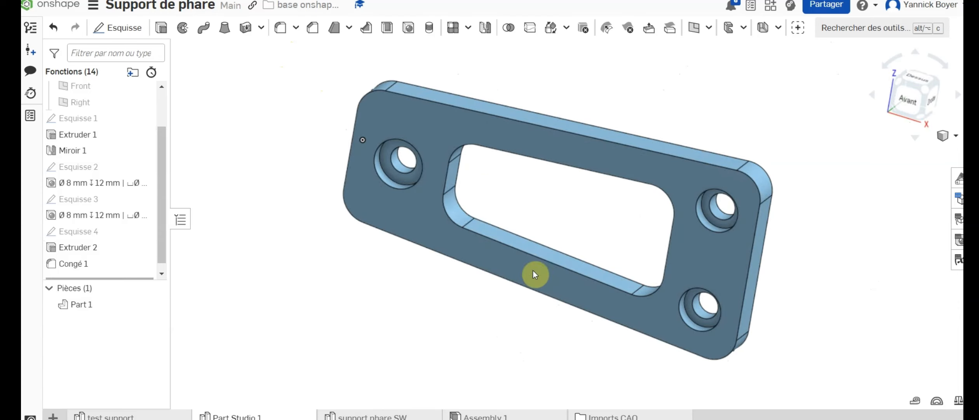
Chamfer the front face's outer contour and the opening's front contour with an equal distance of 3 mm and tangent propagation
click(313, 29)
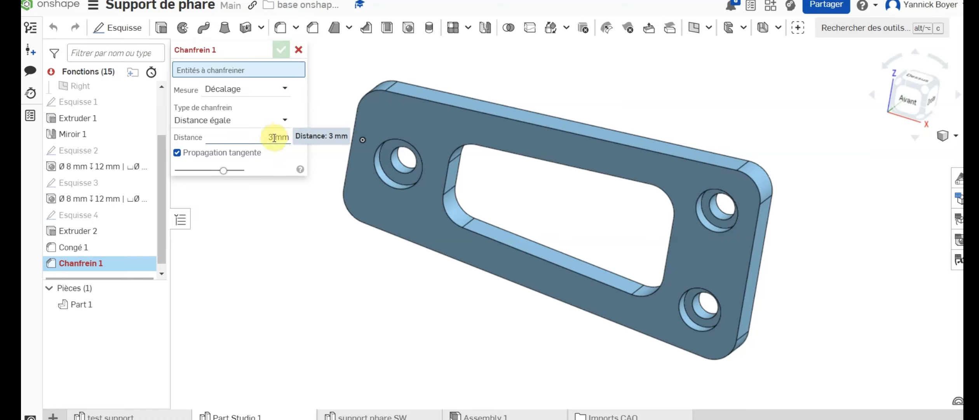
click(476, 112)
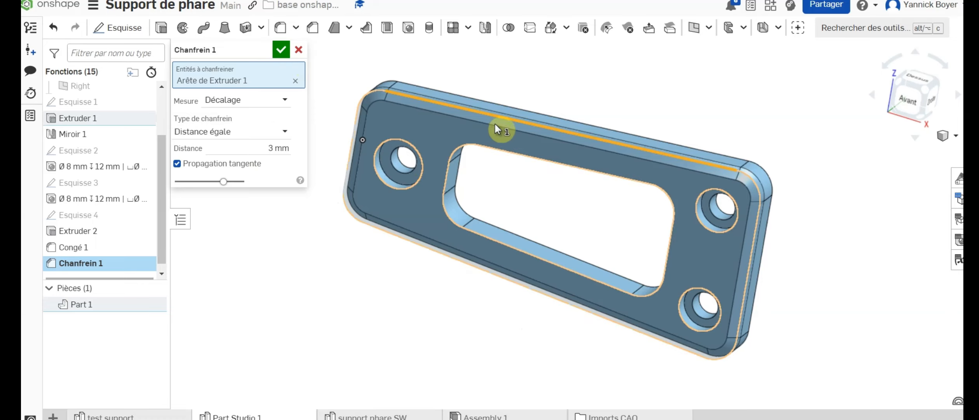
click(491, 148)
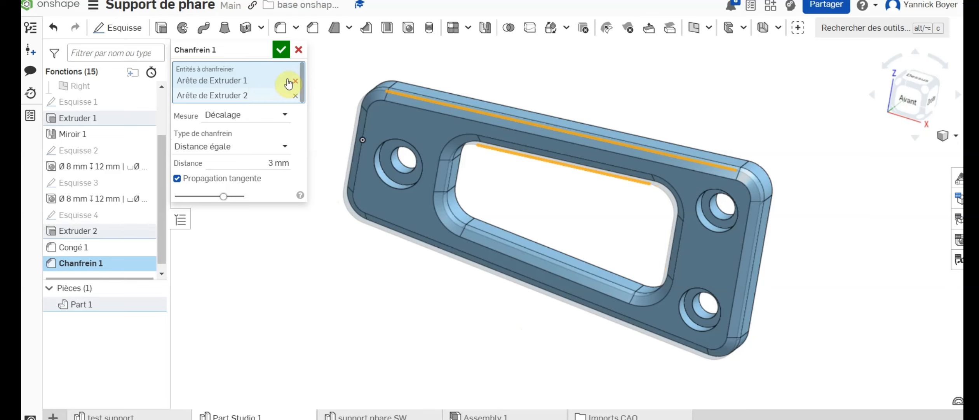
click(280, 49)
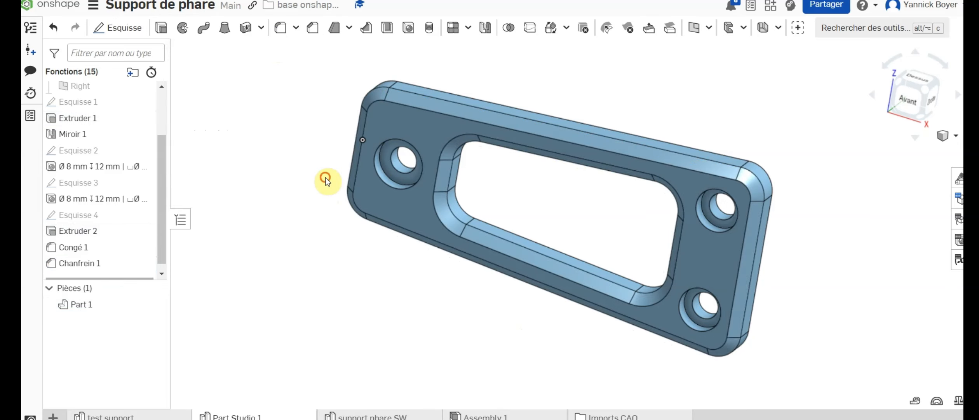
right_drag(578, 238, 586, 223)
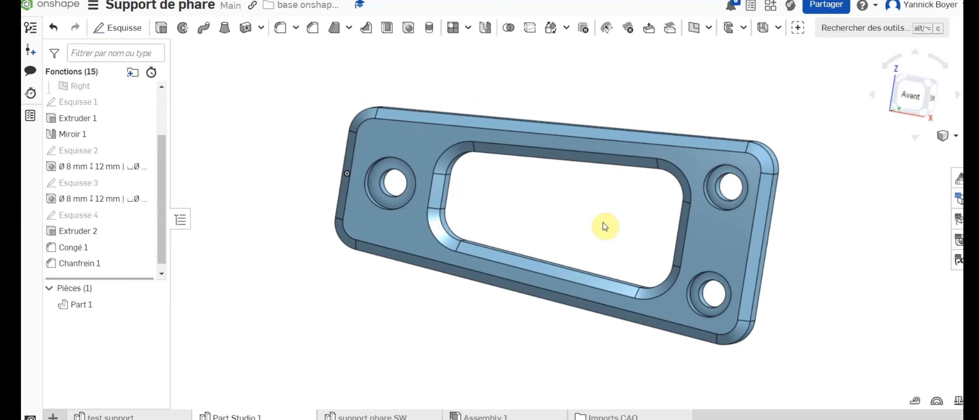
mouse_move(712, 269)
right_down()
mouse_move(705, 298)
mouse_move(702, 275)
right_up()
Switch to the photo viewer to compare the model with photos of the real brackets, and return to Onshape
key(alt+Tab)
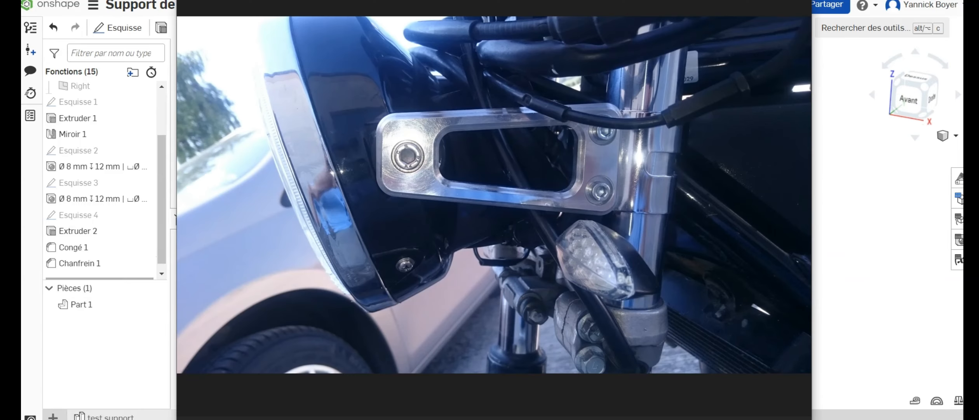
click(805, 197)
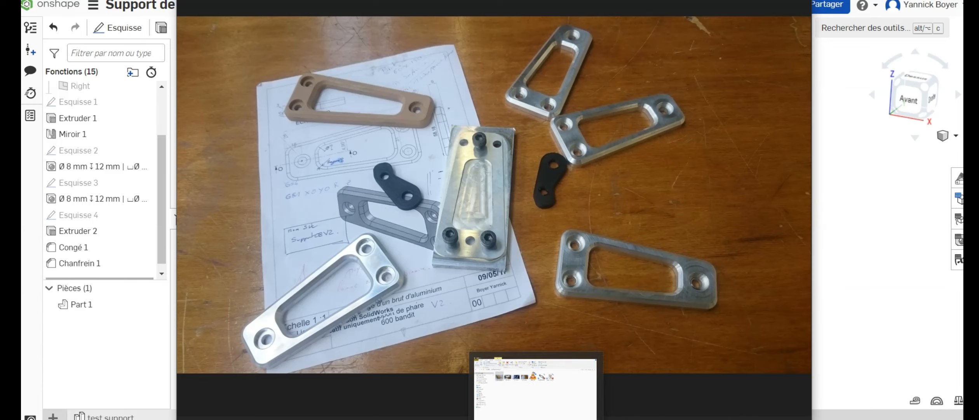
click(535, 418)
Examine the finished bracket's rounded corners, chamfers and counterbored holes from several angles
drag(612, 236, 505, 190)
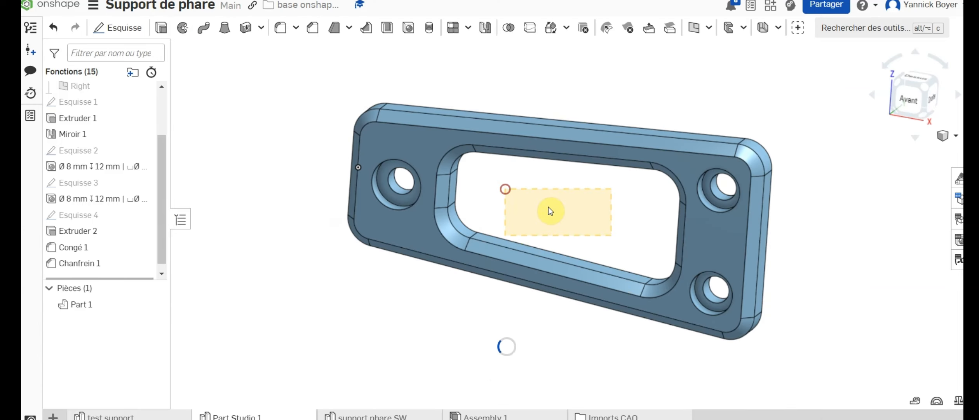
middle_drag(650, 261, 591, 251)
mouse_move(591, 251)
right_down()
mouse_move(571, 226)
mouse_move(611, 262)
mouse_move(566, 259)
mouse_move(606, 233)
mouse_move(562, 230)
mouse_move(573, 264)
mouse_move(560, 246)
mouse_move(569, 260)
mouse_move(573, 247)
right_up()
scroll(463, 214, up, 3)
scroll(463, 209, down, 3)
right_drag(465, 212, 579, 245)
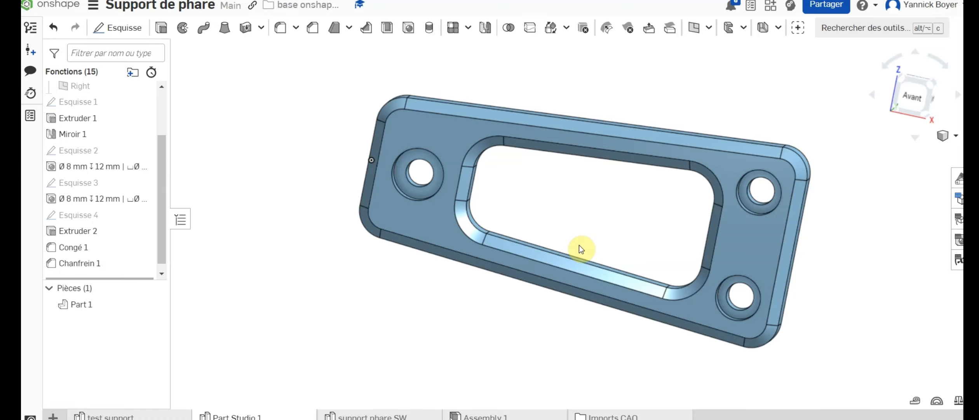
right_drag(644, 230, 636, 245)
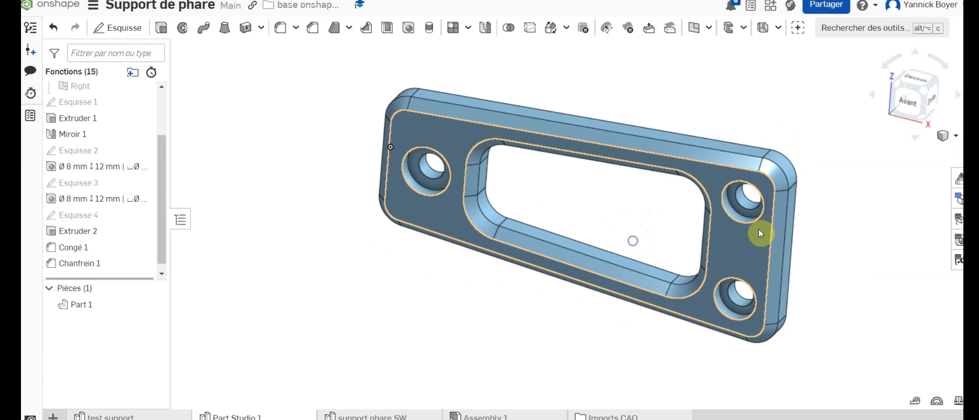
middle_drag(759, 230, 678, 223)
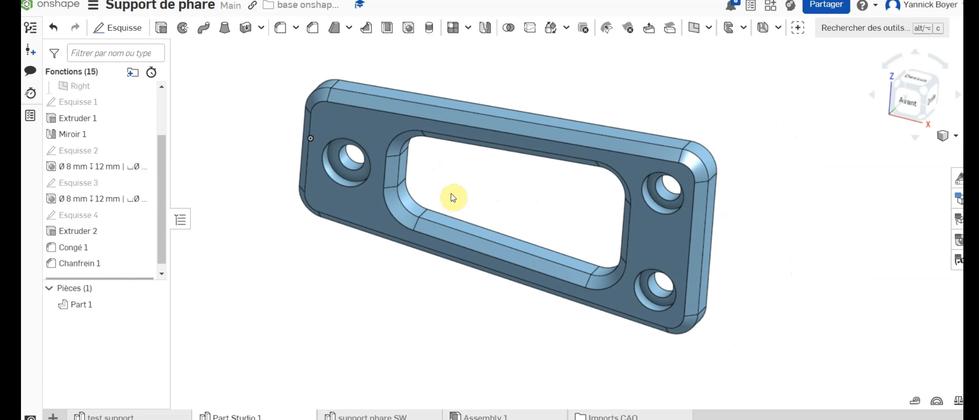